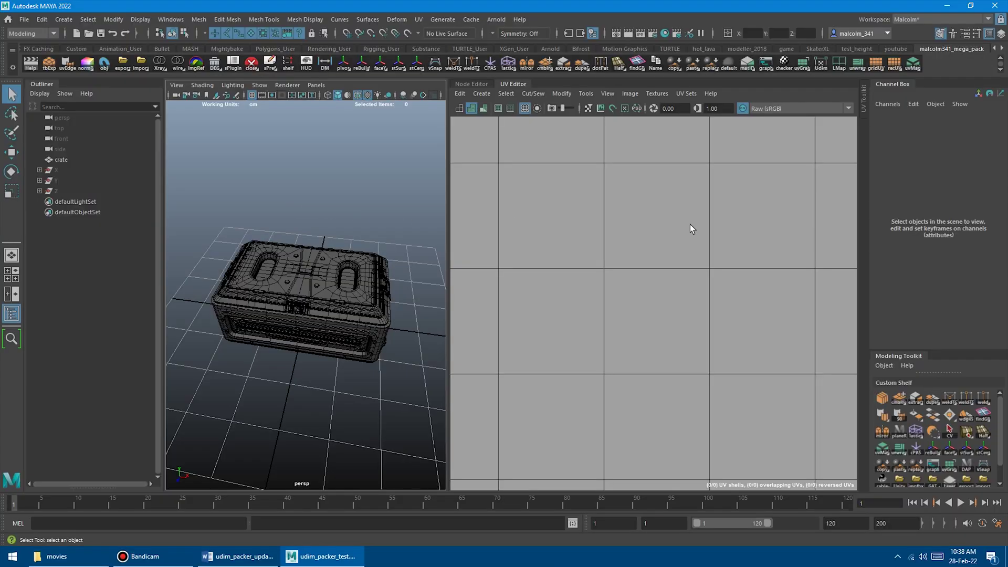
- Open the UDIM packer tool and switch the crate's UVs to UV shell selection
left_click(821, 67)
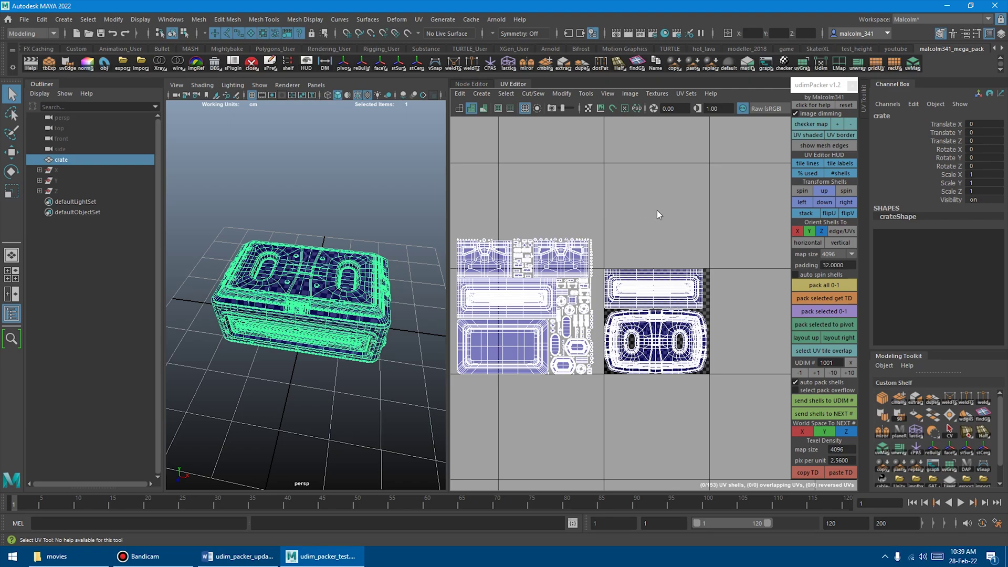
right_click_drag(653, 209, 622, 206)
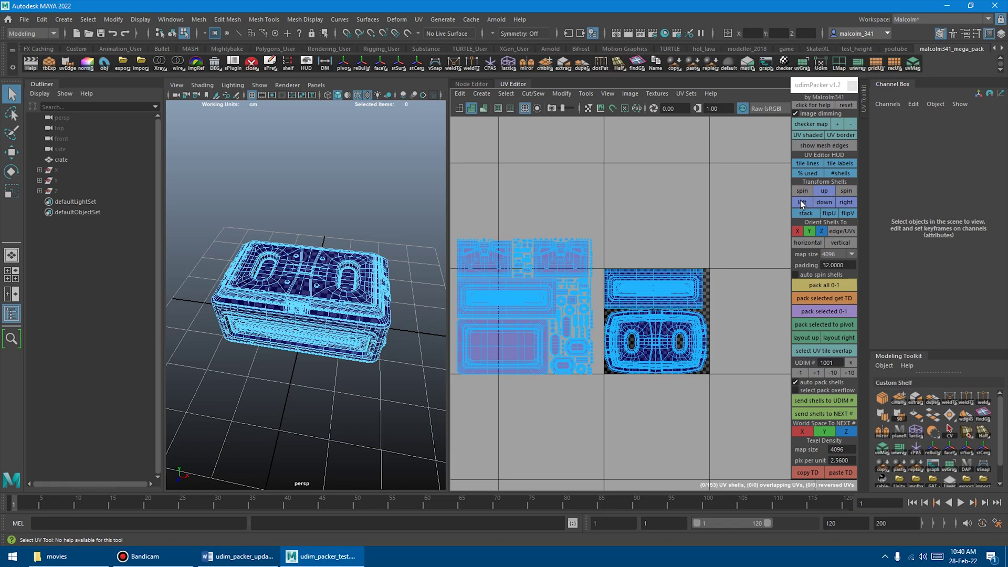
middle_click_drag(628, 261, 663, 250, "alt")
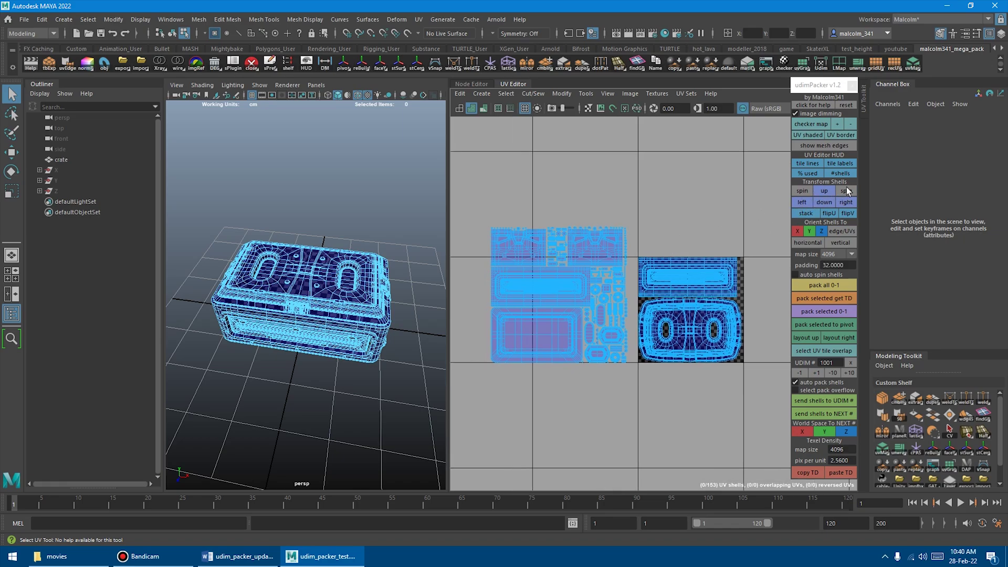
middle_click_drag(739, 227, 712, 229, "alt")
right_click_drag(712, 229, 693, 231, "alt")
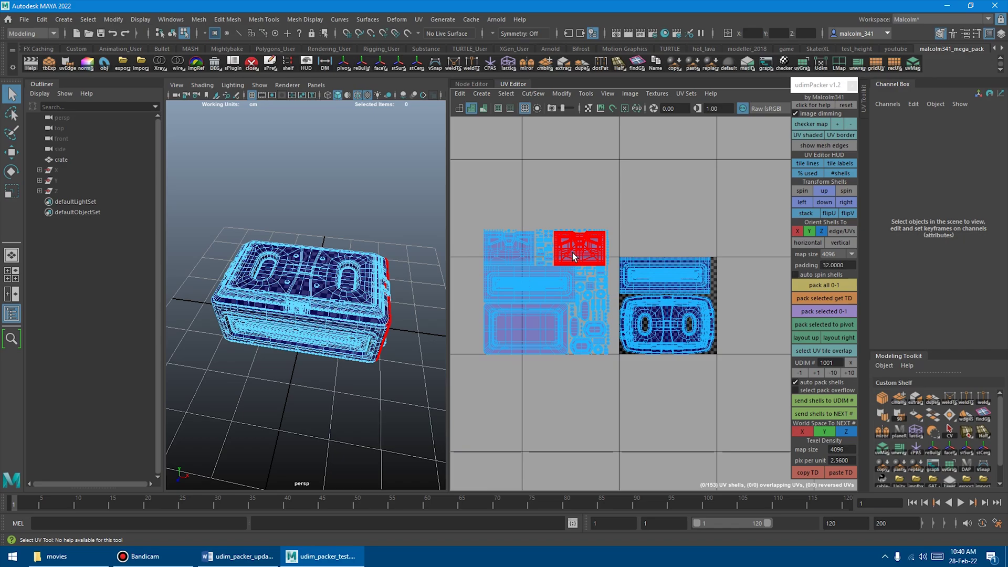
- Select the rectangular end-panel UV shell beside the small shells and spin it repeatedly in 90-degree turns in both directions
left_click(578, 249)
right_click_drag(716, 283, 782, 210, "alt")
scroll(783, 210, "down", 1)
left_click(804, 190)
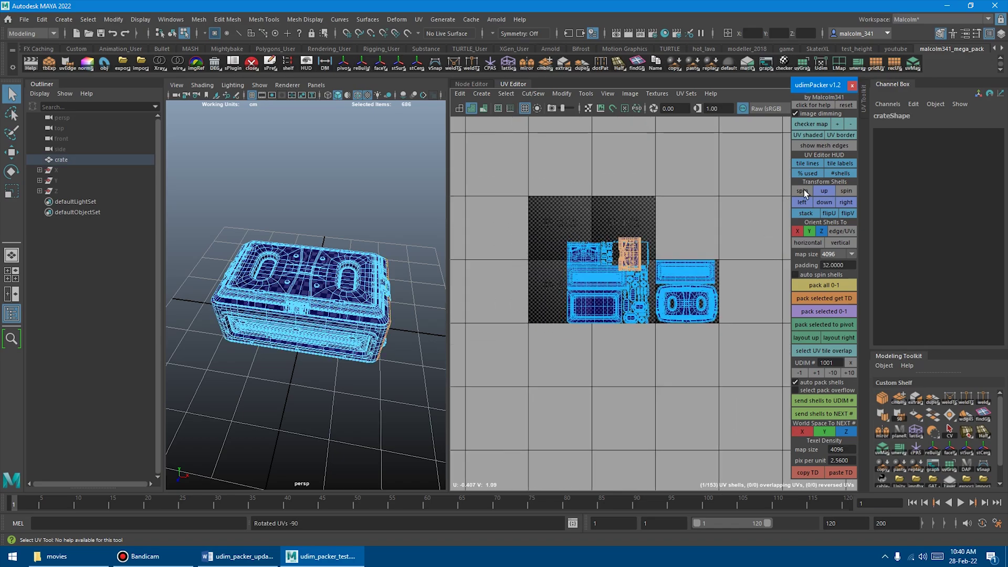
left_click(804, 190)
left_click(804, 190)
left_click(807, 190)
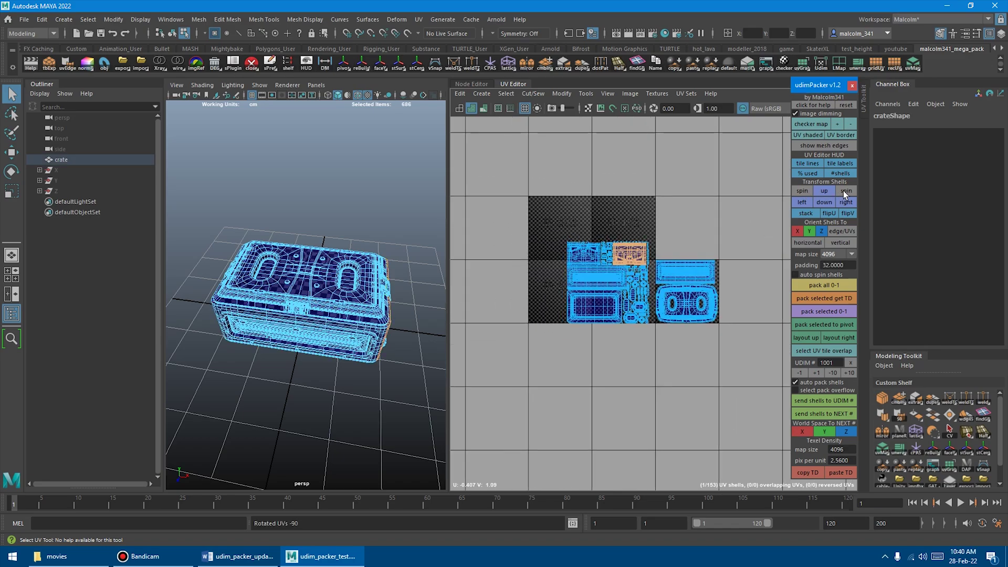
left_click(843, 191)
left_click(843, 191)
- Shift the selected end-panel shell up across the UV tiles and three tiles to the left
right_click_drag(679, 211, 616, 260, "alt")
middle_click_drag(615, 259, 584, 354, "alt")
right_click_drag(584, 353, 695, 316, "alt")
left_click(821, 192)
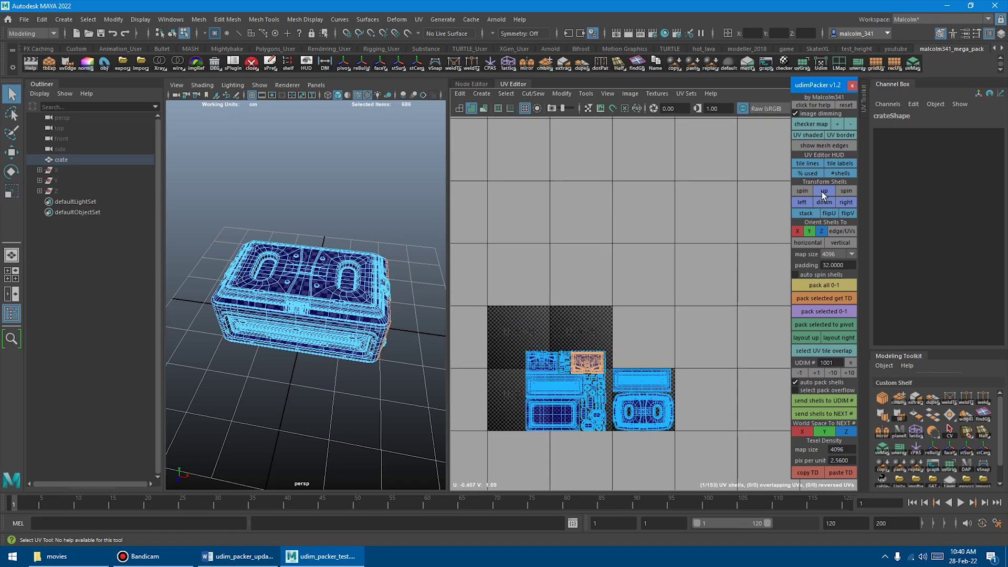
left_click(822, 192)
left_click(821, 192)
left_click(805, 203)
left_click(805, 202)
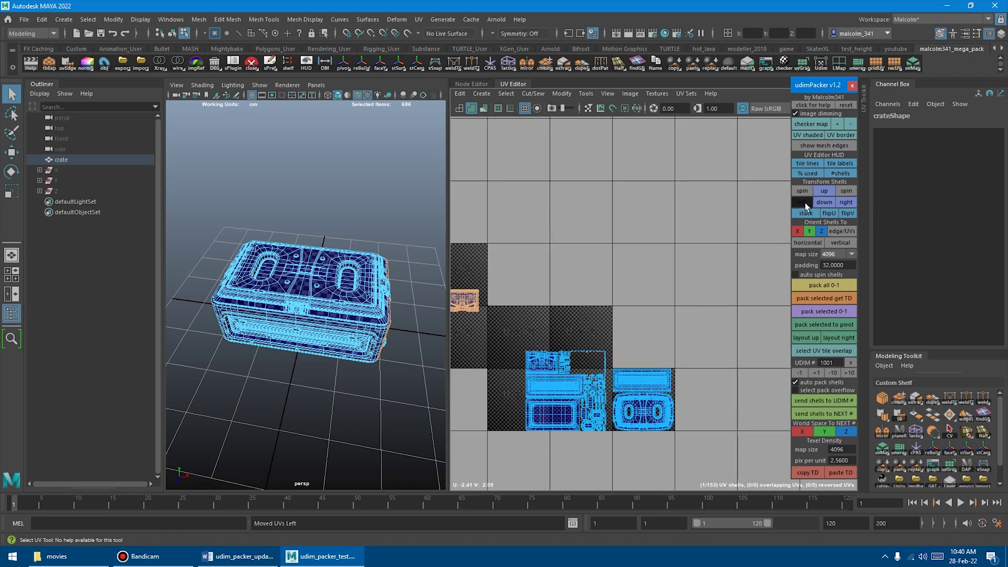
left_click(805, 202)
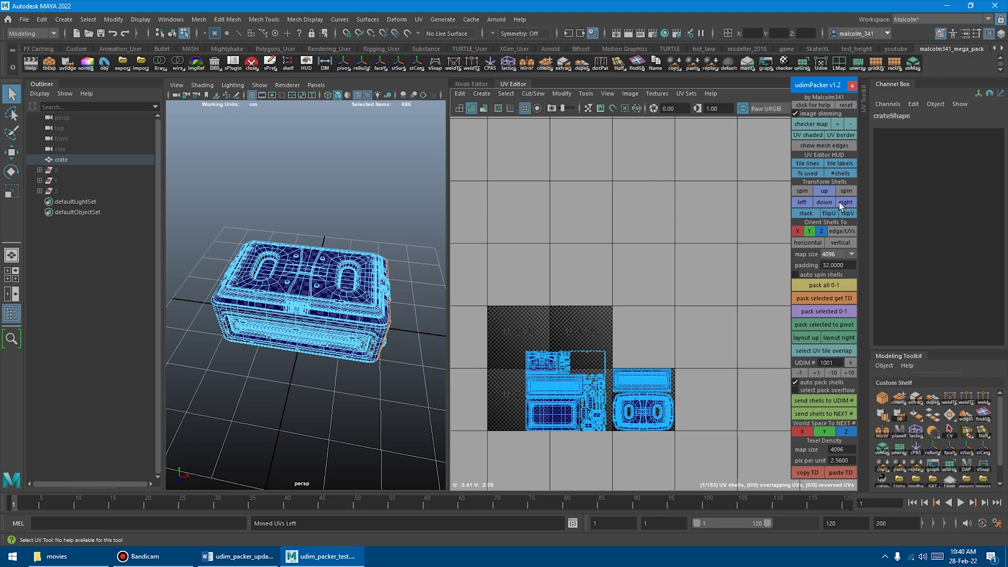
- Shift the selected end-panel shell four UV tiles to the right and two tiles down
left_click(841, 203)
left_click(840, 202)
left_click(840, 203)
left_click(841, 203)
left_click(824, 202)
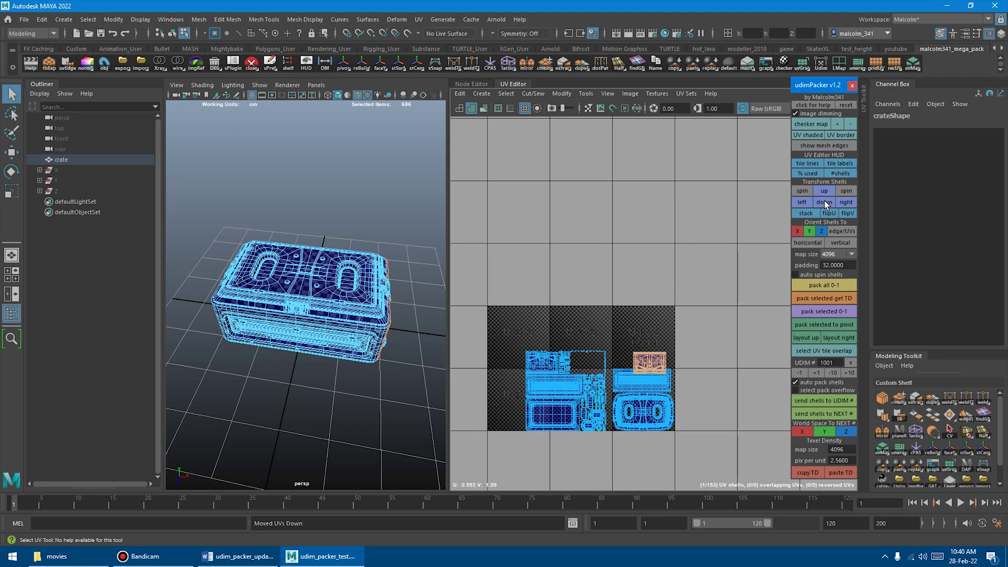
left_click(824, 202)
- Shift the end-panel shell three UV tiles up, one tile left and one tile down
left_click(824, 191)
left_click(825, 191)
left_click(824, 191)
left_click(807, 203)
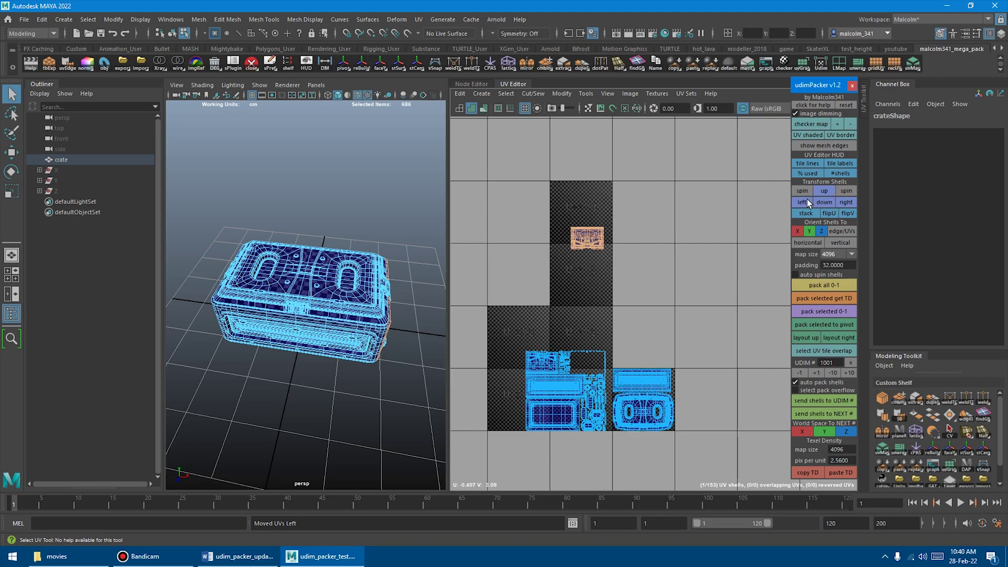
left_click(824, 202)
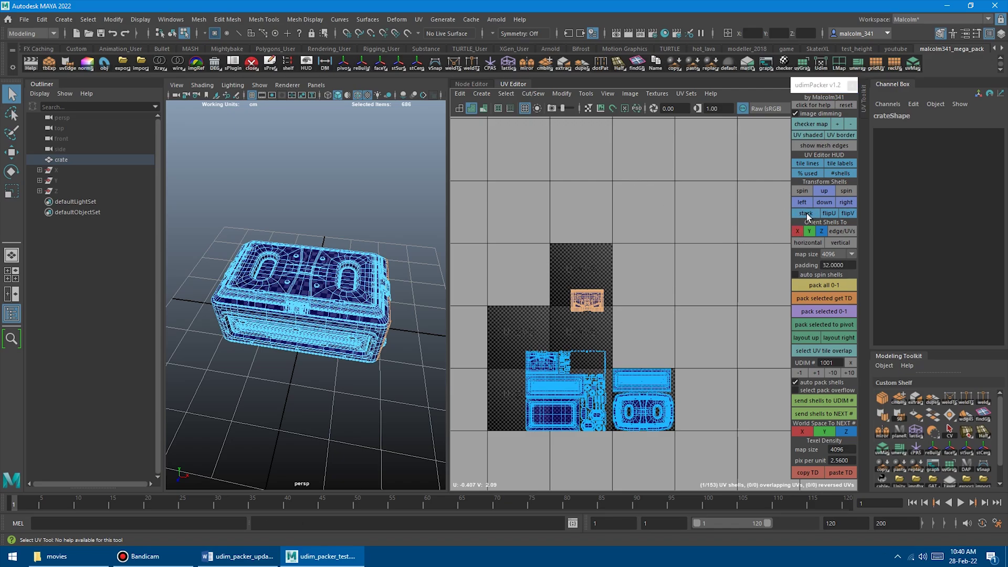
- Select the group of small UV shells beside the remaining end-panel shell and stack them on top of each other
middle_click_drag(663, 299, 707, 214, "alt")
scroll(668, 300, "up", 5)
middle_click_drag(668, 299, 593, 327, "alt")
scroll(630, 316, "up", 3)
right_click_drag(593, 327, 626, 329, "alt")
left_click_drag(622, 234, 539, 309)
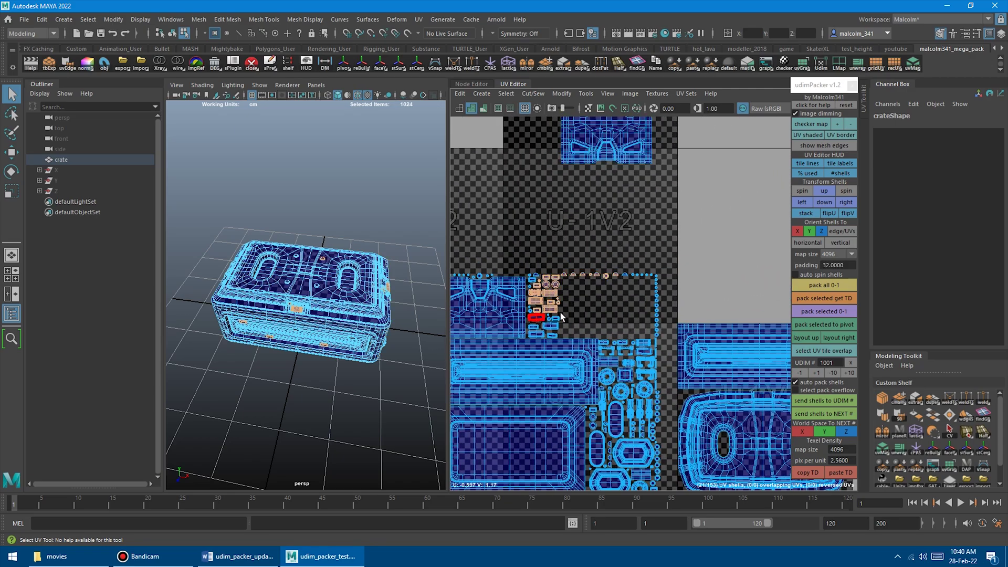
left_click(804, 215)
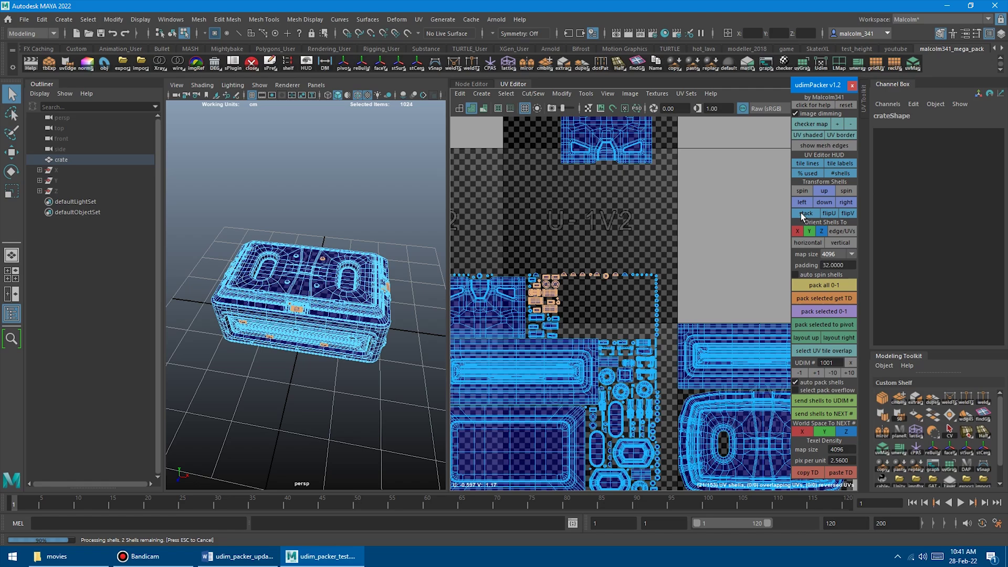
scroll(565, 329, "up", 2)
middle_click_drag(565, 328, 600, 320, "alt")
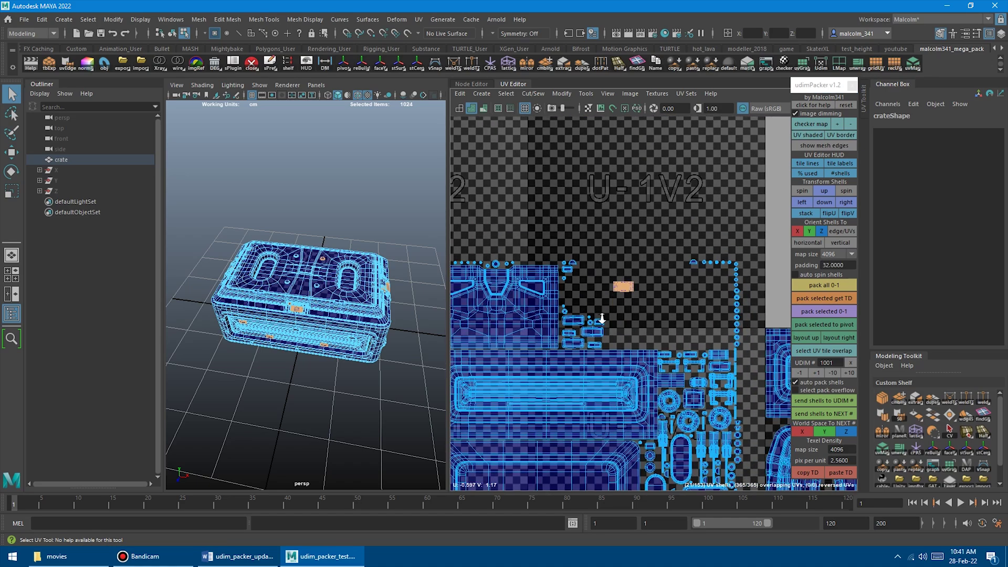
- Select both rectangular end-panel shells and stack them together
right_click_drag(601, 319, 555, 316, "alt")
left_click(541, 308)
left_click(677, 150, "shift")
left_click(803, 213)
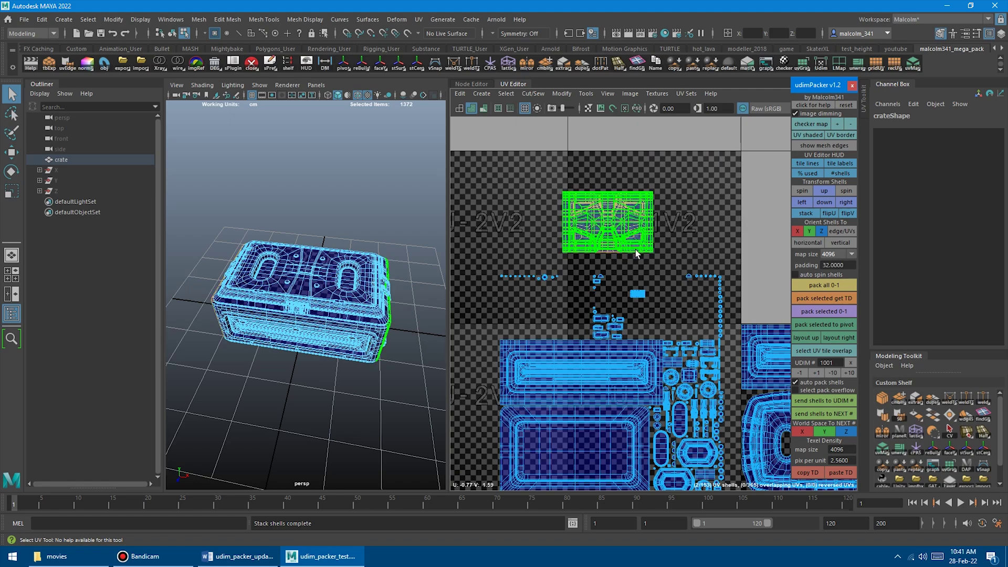
- Switch to UV point selection, pick UVs on four of the small rounded rectangular shells, and stack those shells
right_click_drag(581, 263, 612, 264)
middle_click_drag(640, 290, 580, 303, "alt")
right_click_drag(580, 302, 678, 300, "alt")
middle_click_drag(663, 349, 693, 291, "alt")
right_click_drag(585, 293, 637, 298, "alt")
scroll(578, 220, "up", 3)
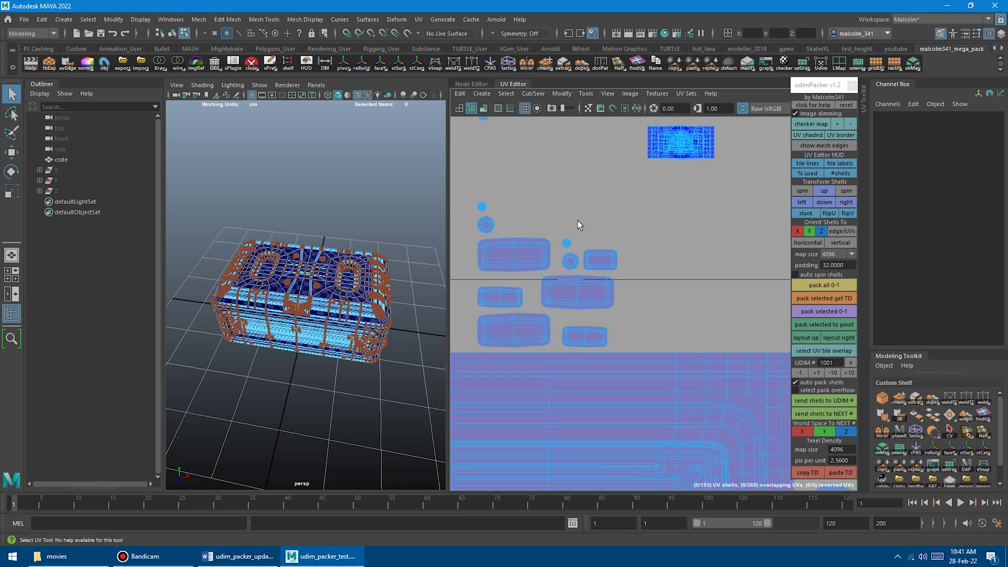
left_click_drag(553, 244, 553, 244)
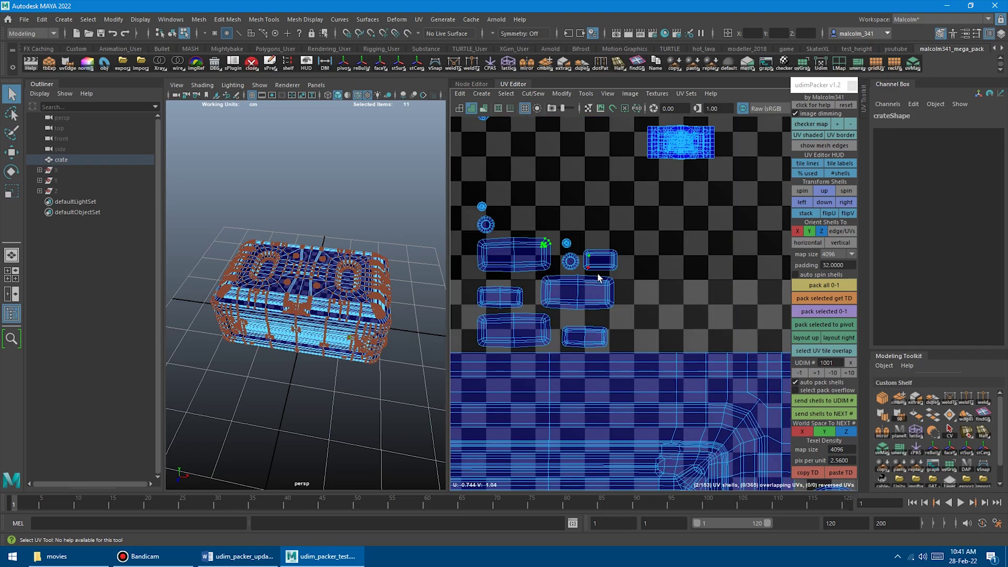
left_click(541, 322, "shift")
left_click(807, 213)
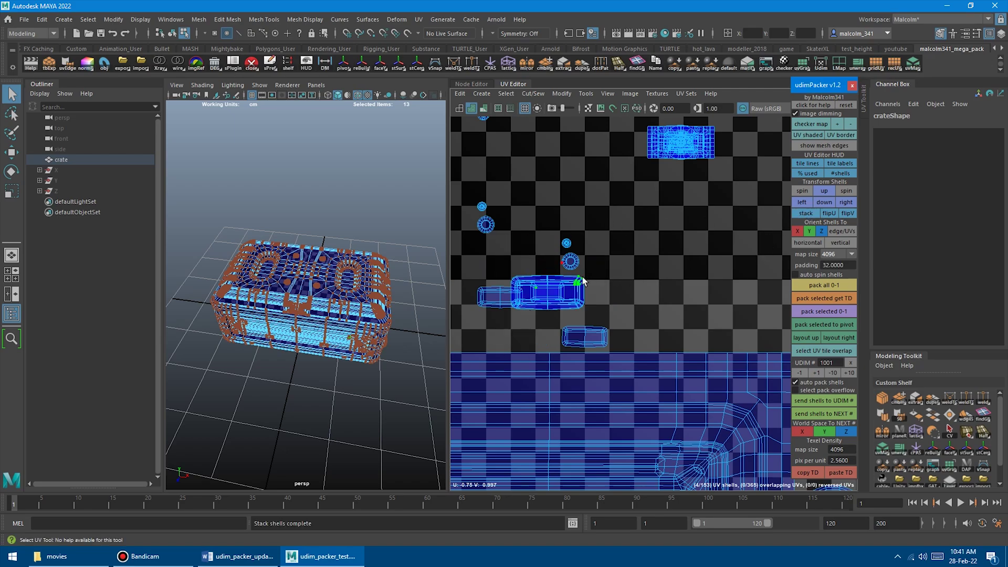
- Undo the trial moves made on the UVs of the stacked small shells
key("ctrl+z")
key("ctrl+z")
key("ctrl+z")
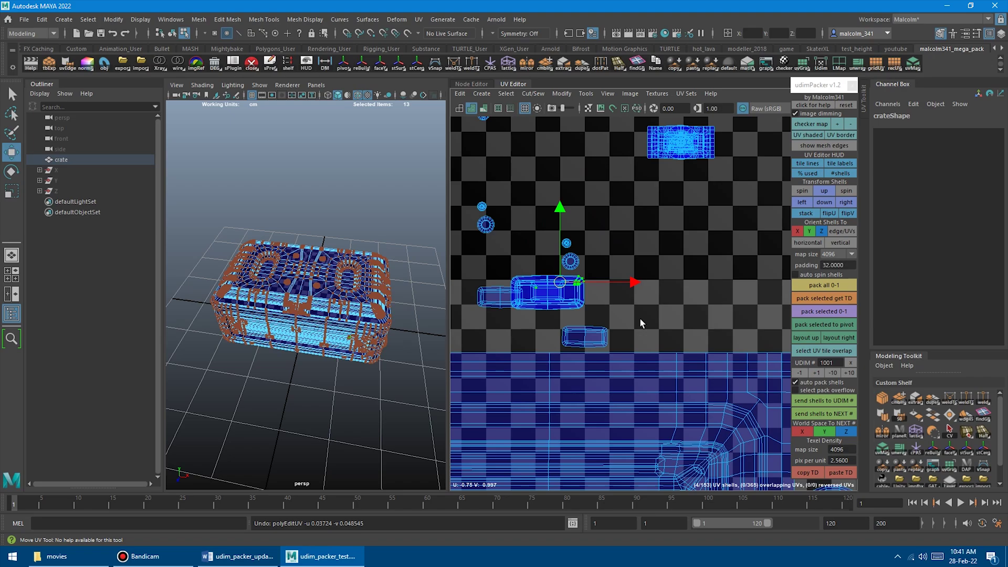
- In UV shell mode, select the upper hexagonal shell among the small parts and rotate it to a slanted angle
right_click_drag(640, 321, 531, 324, "alt")
middle_click_drag(672, 369, 666, 308, "alt")
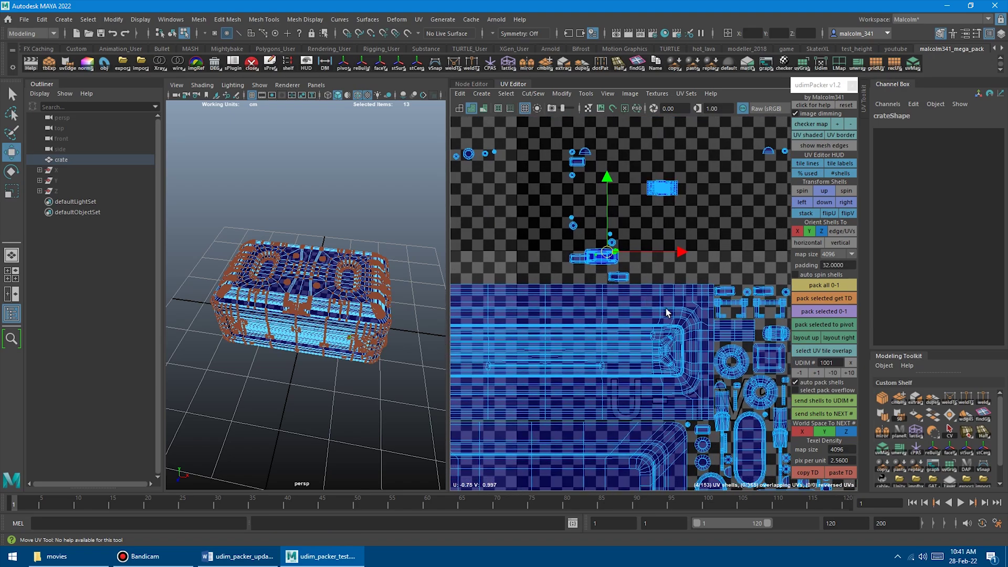
right_click_drag(666, 308, 552, 314, "alt")
middle_click_drag(641, 315, 516, 260, "alt")
right_click_drag(590, 294, 669, 314, "alt")
middle_click_drag(676, 320, 560, 248, "alt")
right_click_drag(559, 247, 488, 289, "alt")
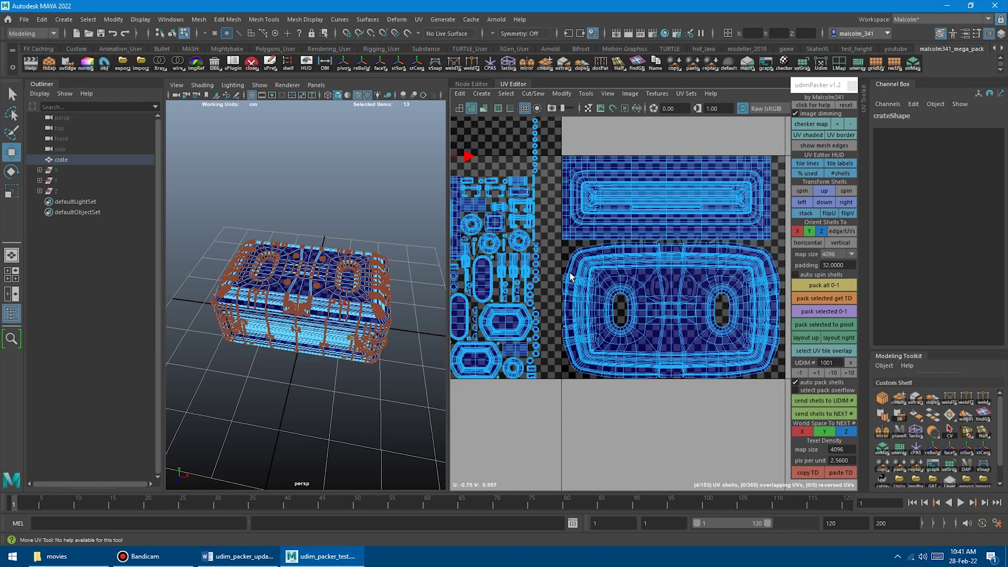
middle_click_drag(457, 309, 529, 283, "alt")
right_click_drag(530, 284, 571, 282, "alt")
right_click_drag(571, 282, 620, 286)
left_click(621, 291)
key("e")
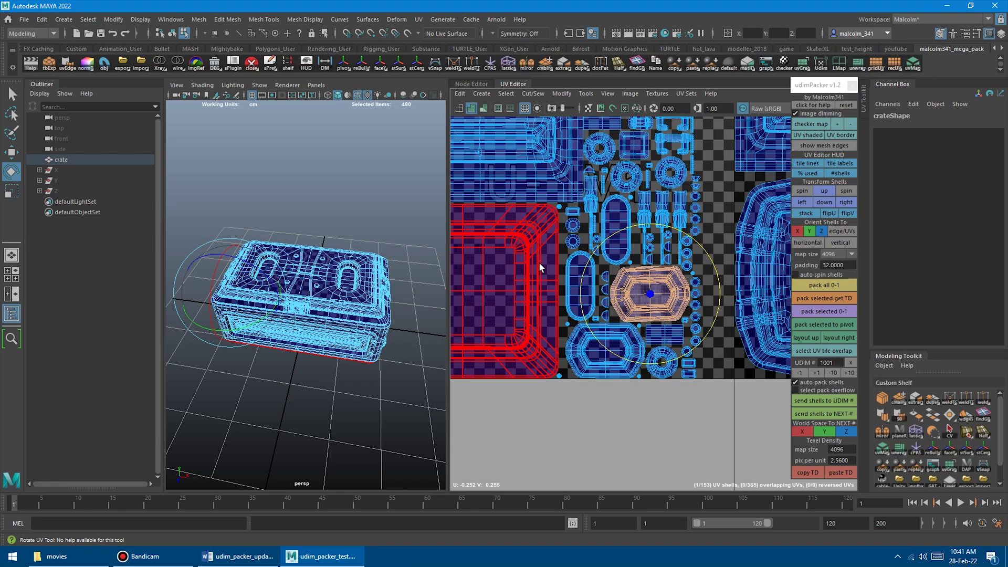
key("w")
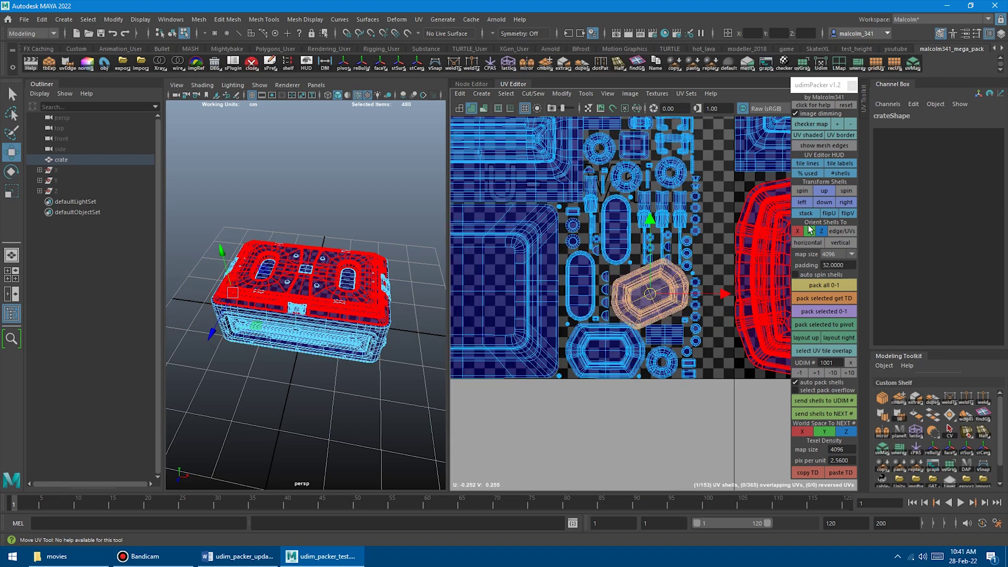
- Flip the slanted hexagonal shell twice along U and three times along V
left_click(829, 214)
left_click(830, 215)
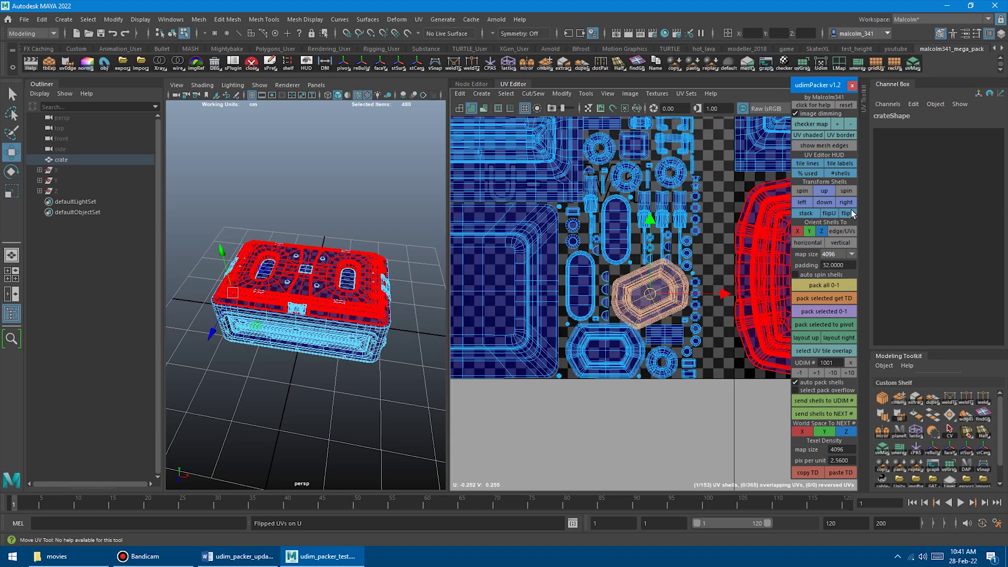
left_click(848, 213)
left_click(848, 214)
left_click(848, 214)
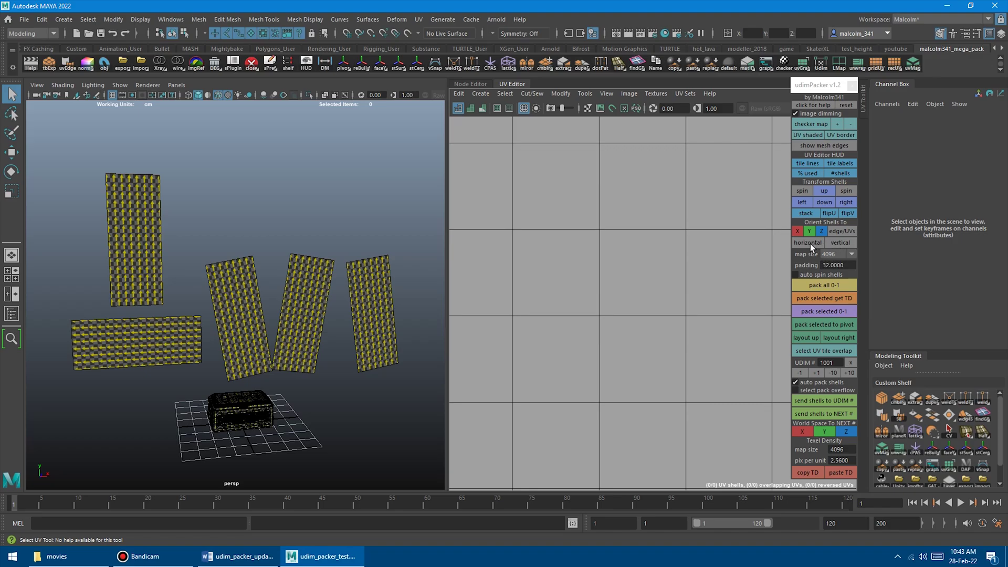
- Select the checker-textured planes one at a time to examine their UV layouts
left_click(153, 250)
left_click(238, 283)
left_click(303, 283)
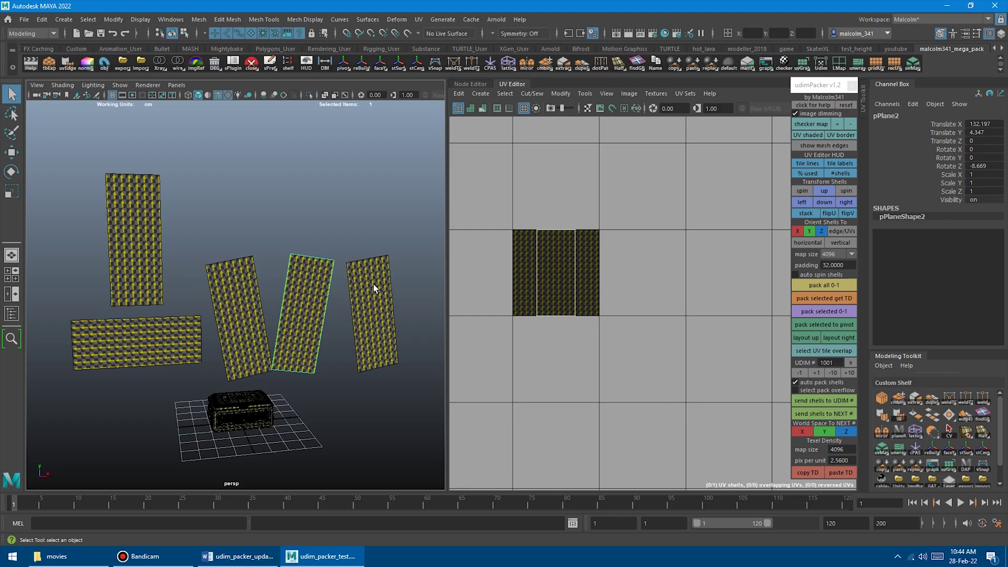
left_click(374, 285)
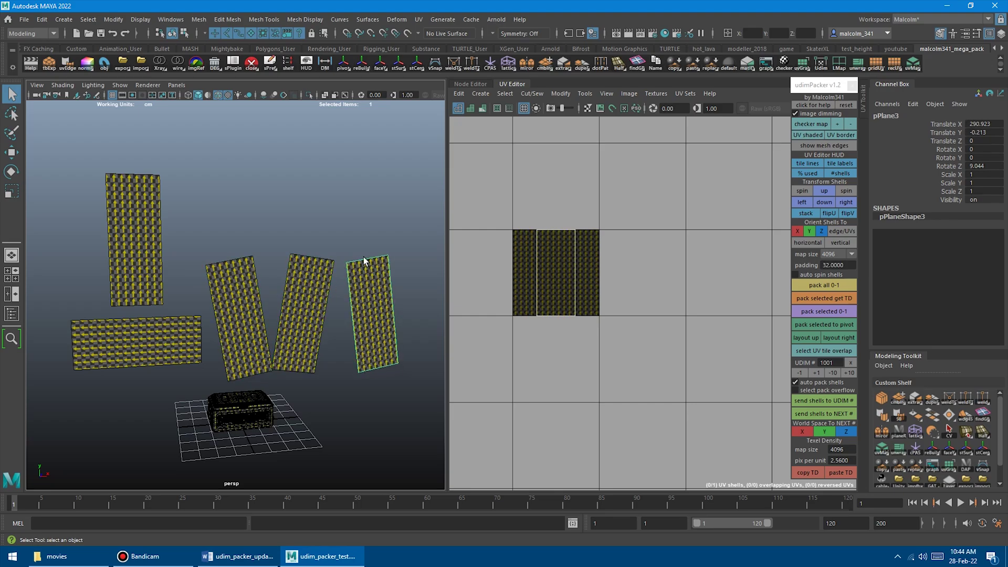
mouse_move(358, 303)
left_mouse_down("alt")
mouse_move(339, 298)
mouse_move(349, 299)
left_mouse_up("alt")
key("w")
- Select the three tilted planes together and rotate their UV shells off-axis in the UV editor
left_click(236, 288)
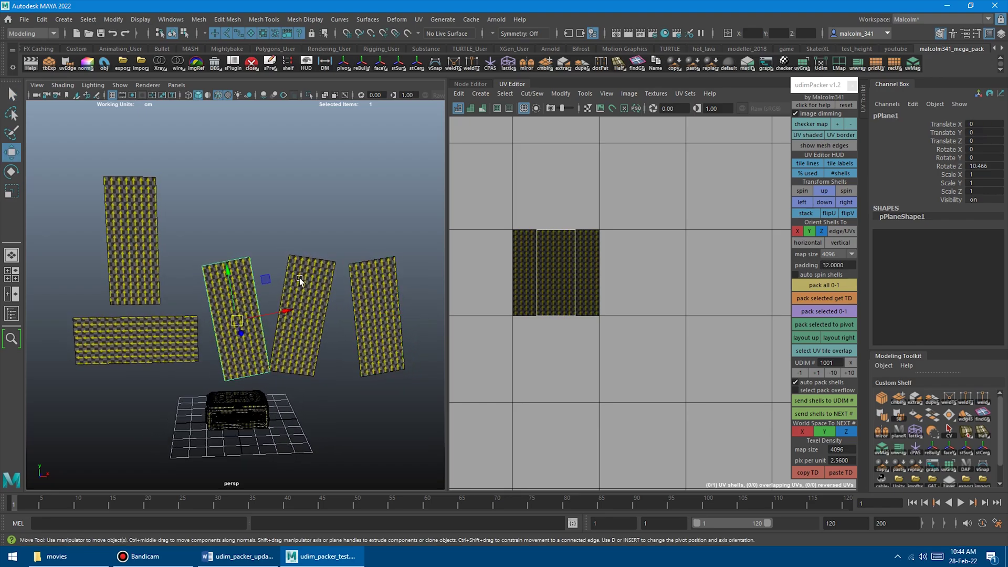
left_click(301, 278, "shift")
left_click(370, 275, "shift")
right_click_drag(502, 243, 546, 243)
left_click_drag(500, 201, 666, 392)
key("e")
middle_click_drag(693, 252, 697, 371)
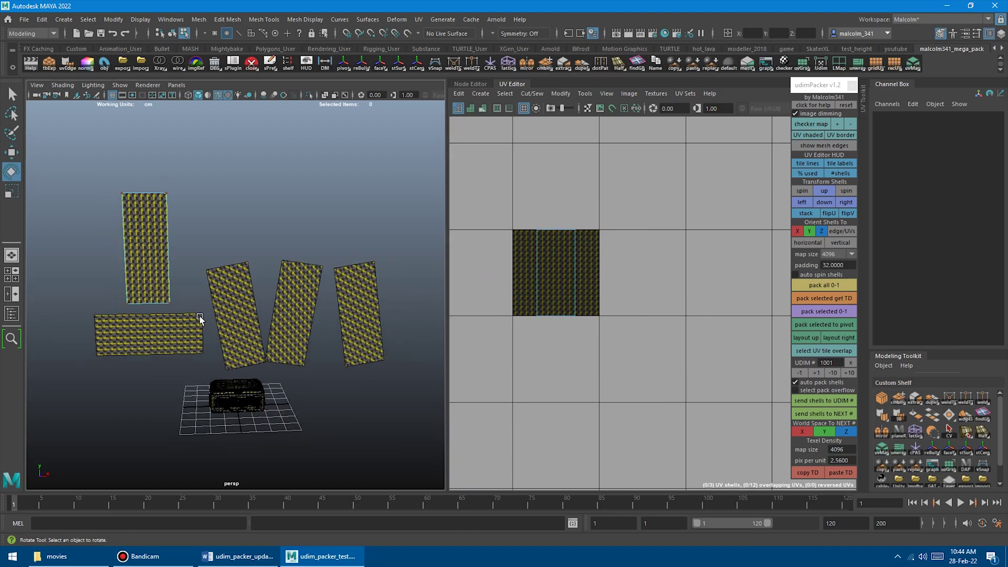
- Rotate the UV shells of the upright and horizontal planes off-axis
left_click(199, 319)
left_click(149, 257)
left_click(642, 205)
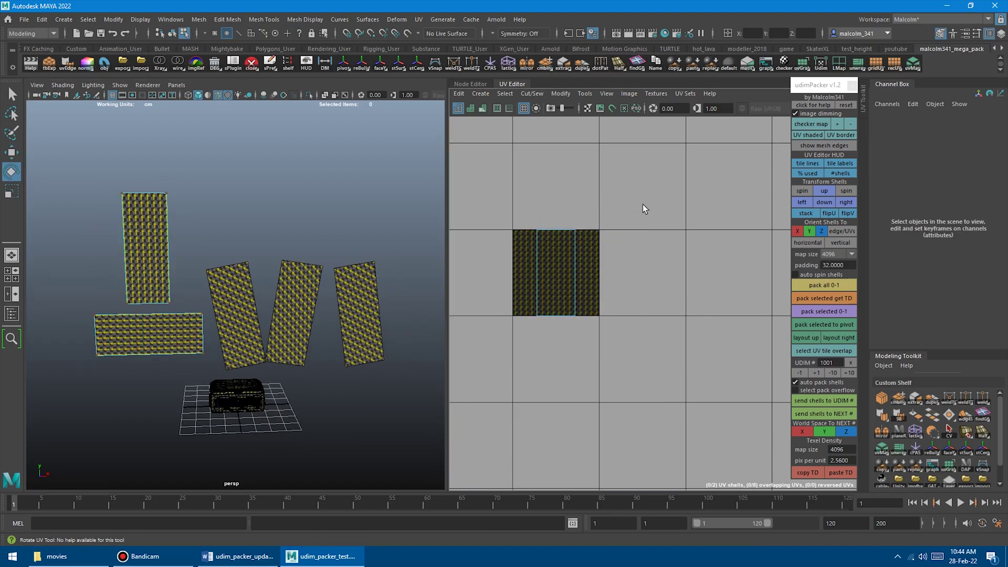
key("ctrl+z")
left_click_drag(650, 308, 647, 304)
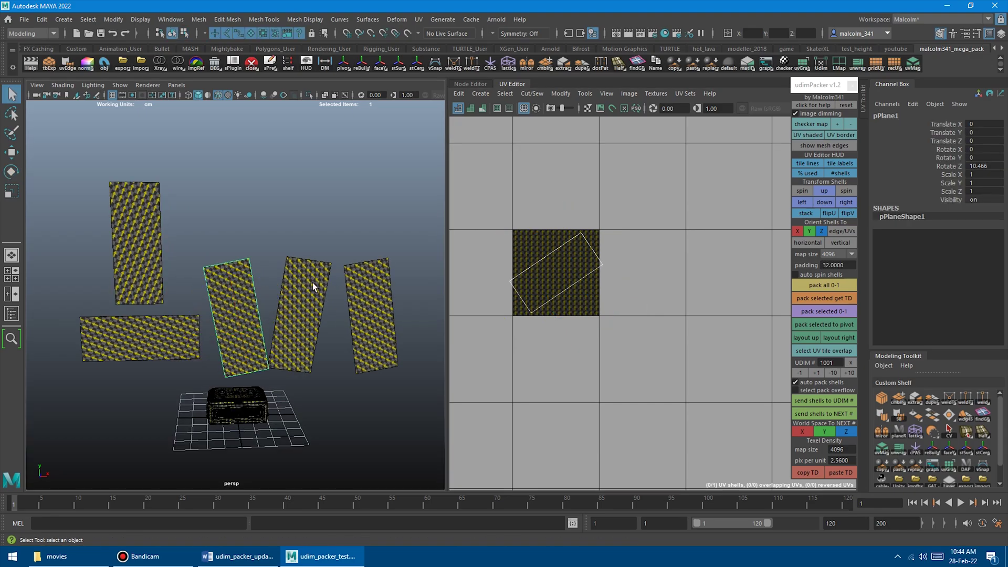
left_click(313, 282, "shift")
left_click(370, 291, "shift")
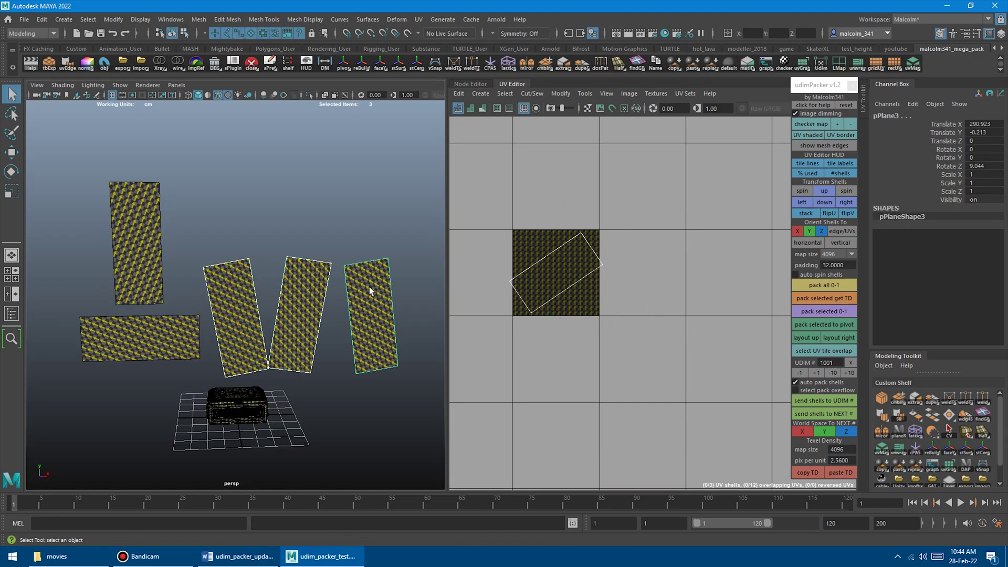
right_click_drag(281, 290, 316, 293, "alt")
key("w")
- Select the upright plane's UV shell and orient it to the Y axis
right_click_drag(187, 282, 221, 283, "alt")
middle_click_drag(221, 283, 306, 288, "alt")
left_click(202, 231)
middle_click_drag(532, 243, 535, 245, "alt")
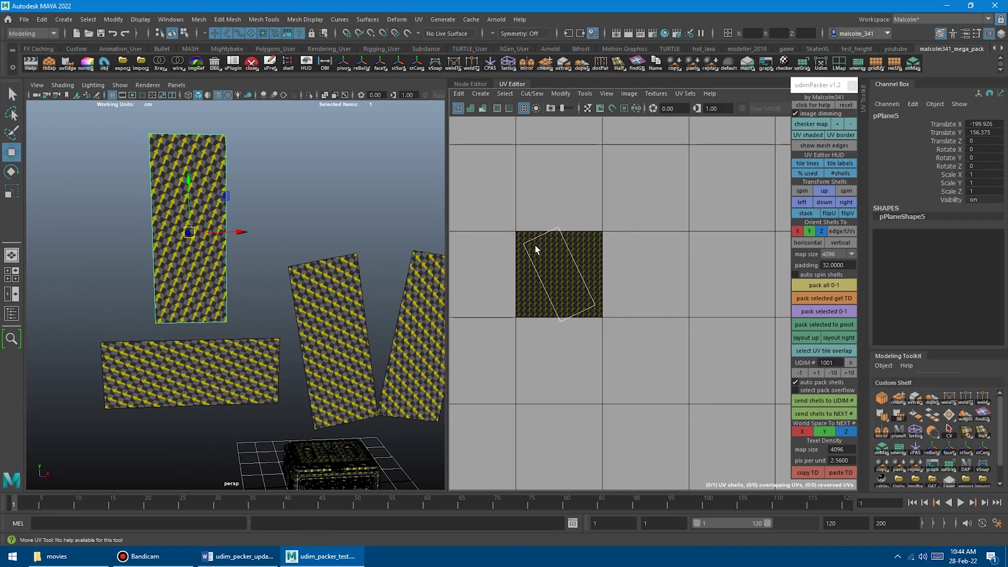
right_click_drag(534, 244, 564, 259)
left_click(564, 259)
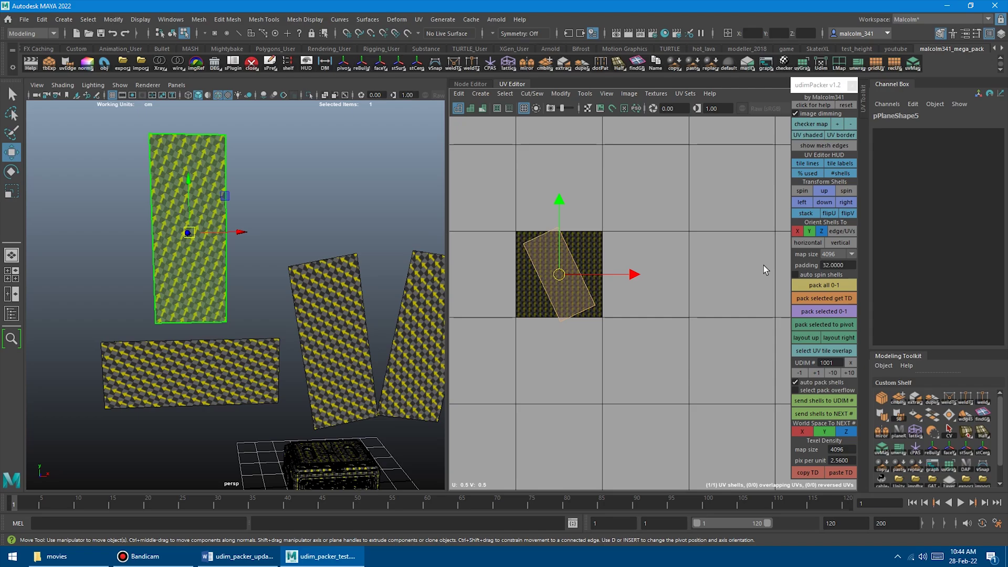
left_click(810, 231)
- Select the horizontal plane's UV shell and orient it to the Y axis
middle_click_drag(315, 250, 313, 278, "alt")
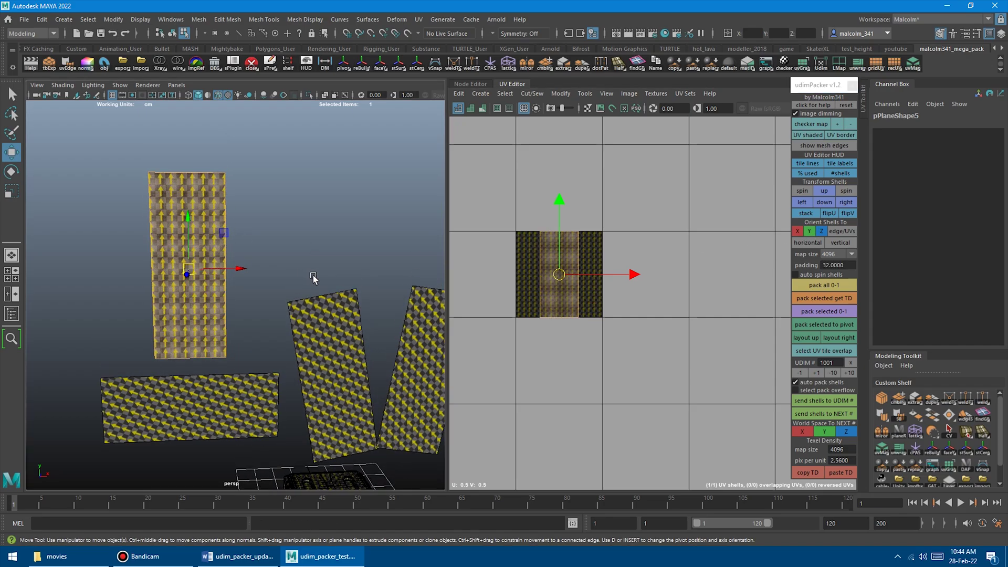
right_click_drag(313, 277, 272, 303, "alt")
middle_click_drag(290, 297, 289, 216, "alt")
left_click(234, 310)
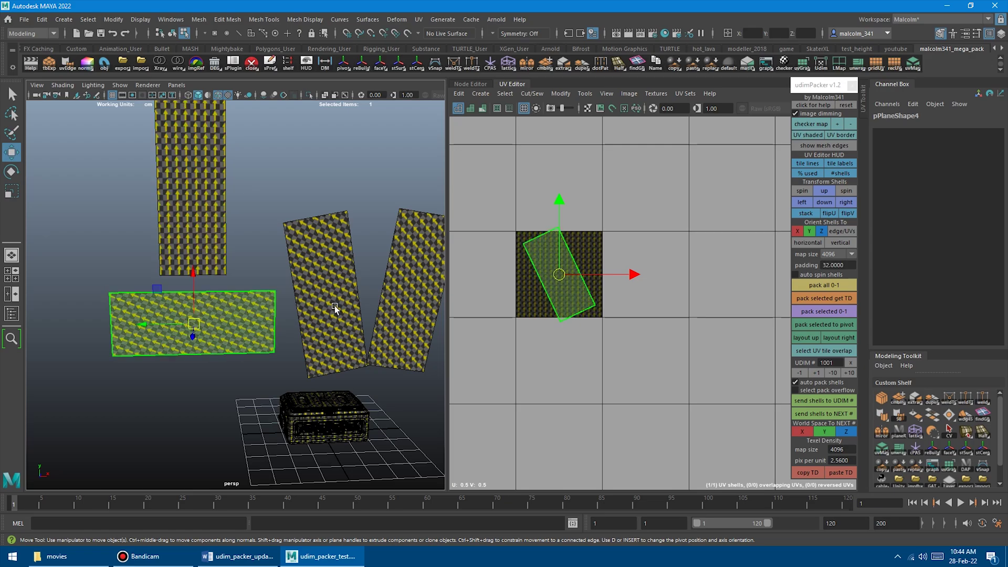
left_click(810, 231)
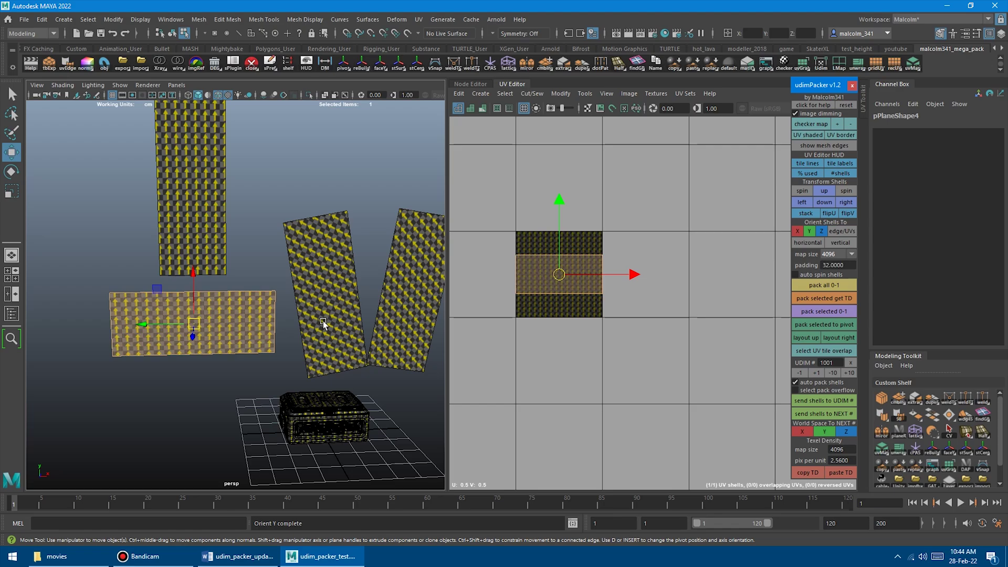
- Select the UV shells of the three tilted planes together, orient them to the Y axis and inspect the checker arrows
left_click_drag(323, 320, 194, 338, "alt")
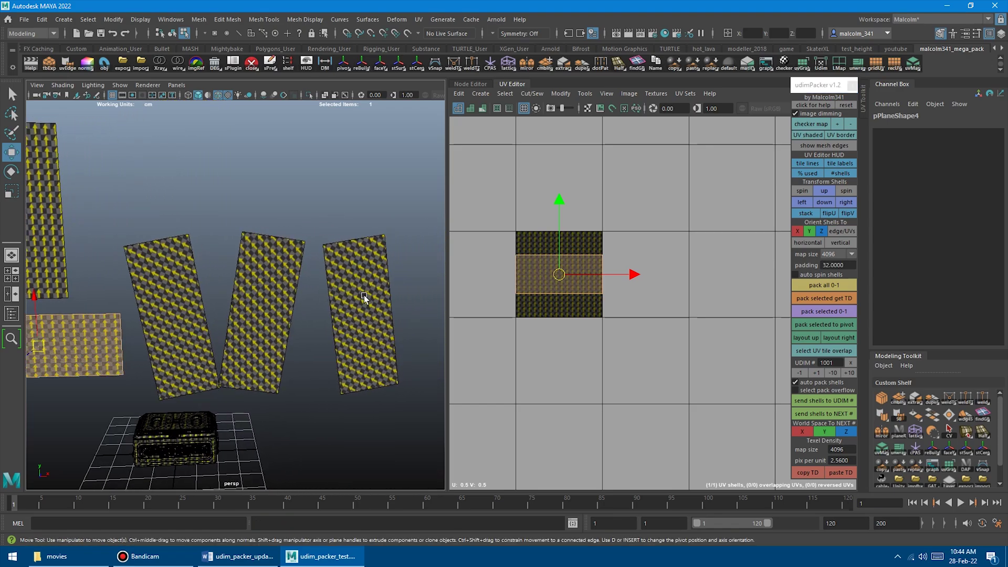
left_click(182, 293)
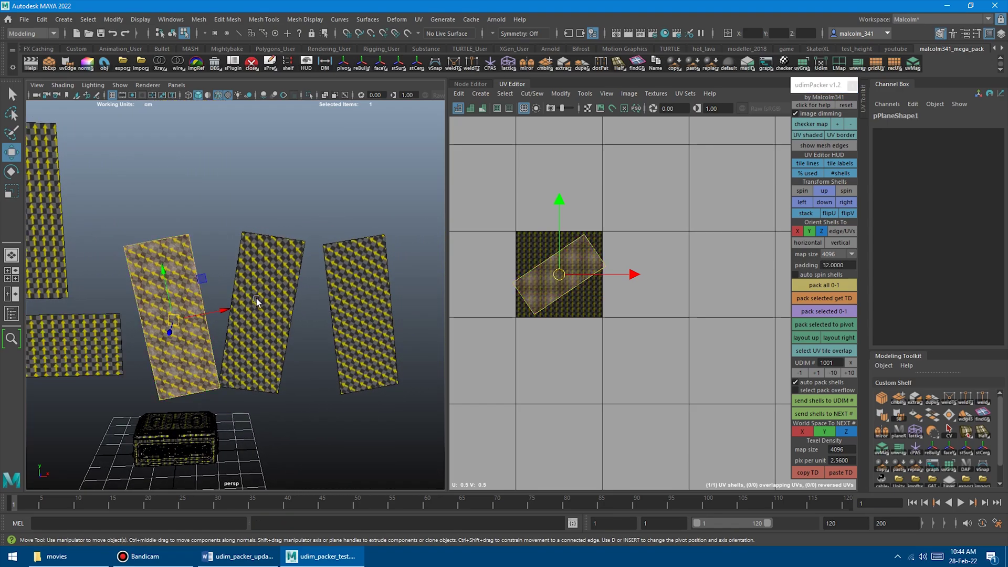
left_click(269, 282, "shift")
left_click(364, 289, "shift")
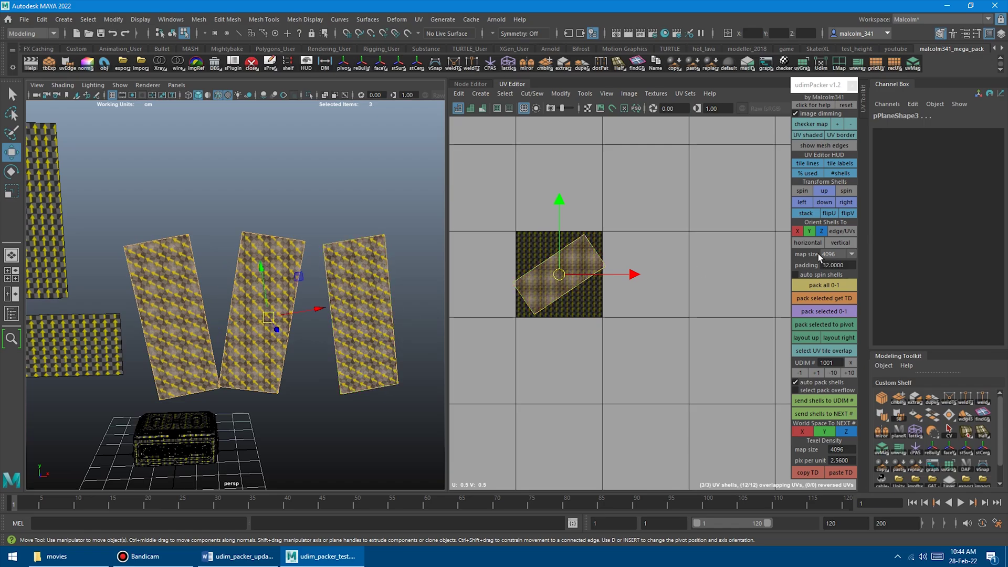
left_click(809, 231)
scroll(357, 326, "up", 3)
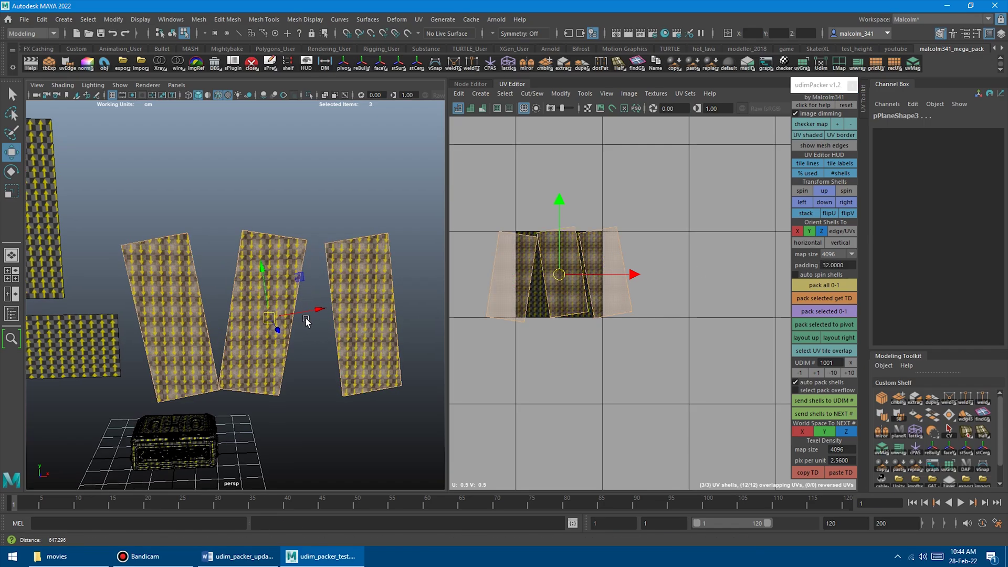
scroll(357, 326, "up", 1)
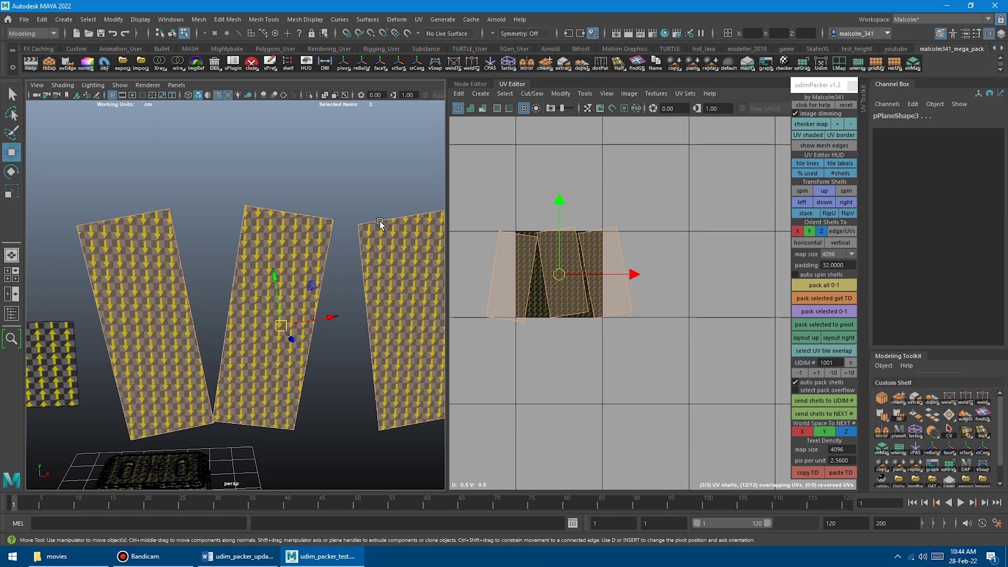
mouse_move(337, 227)
left_mouse_down("alt")
mouse_move(318, 231)
mouse_move(356, 222)
mouse_move(329, 242)
mouse_move(333, 223)
left_mouse_up("alt")
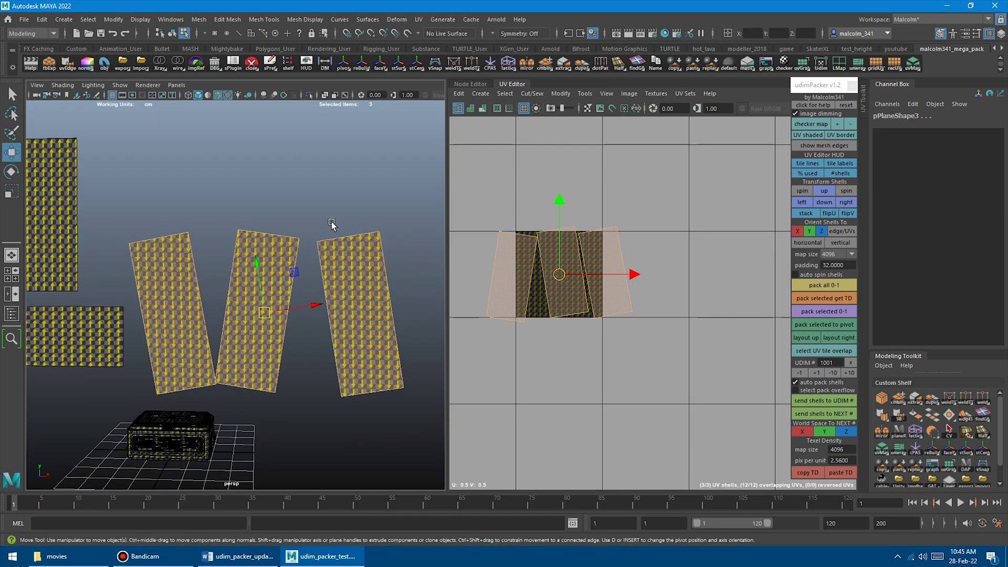
- Orient the three tilted planes' UV shells vertically in UV space and inspect the checker arrows
left_click(836, 241)
scroll(318, 246, "up", 5)
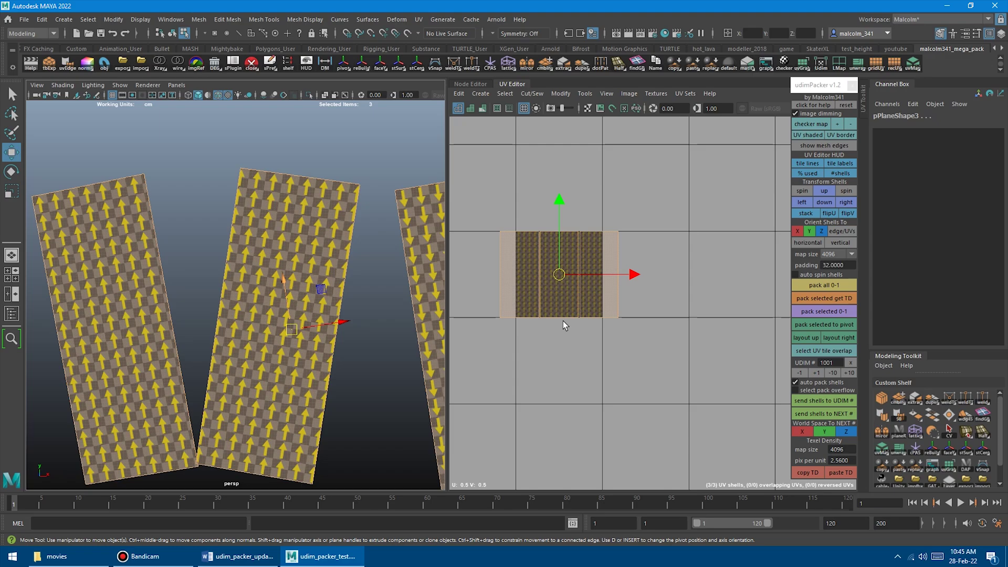
scroll(295, 201, "down", 3)
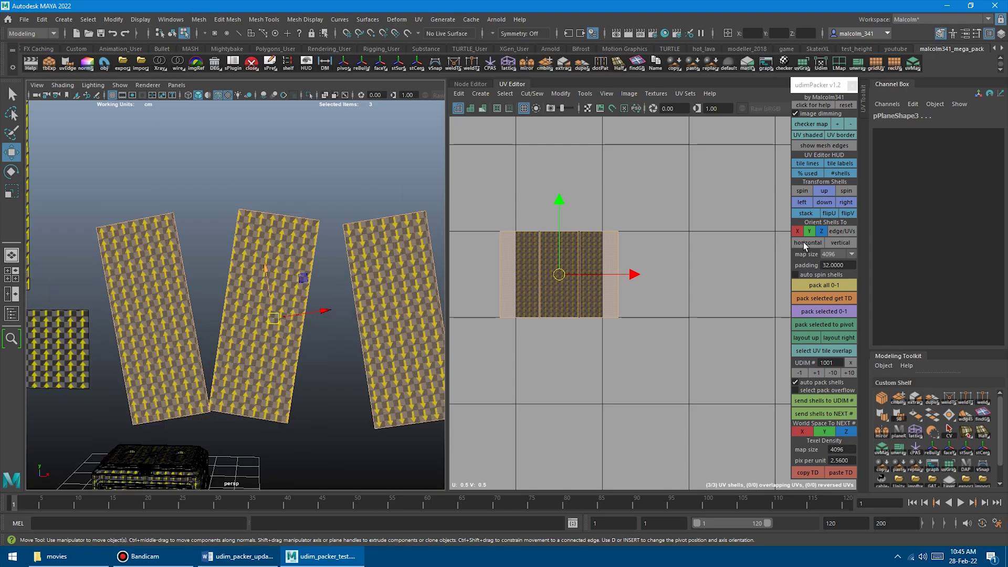
- Switch the three tilted planes' UV shells to horizontal orientation and back to vertical
left_click(803, 242)
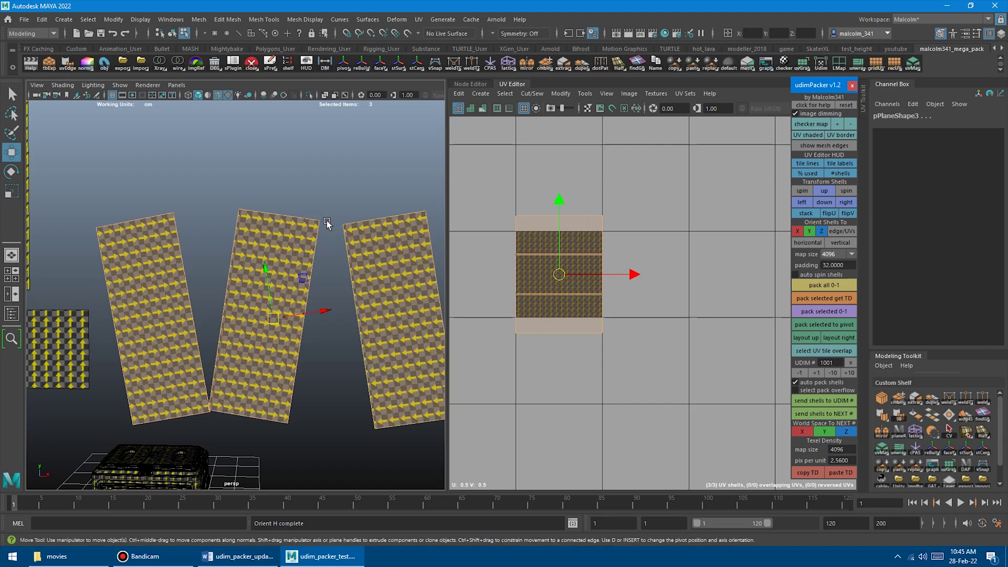
left_click_drag(326, 223, 342, 224, "alt")
left_click(829, 243)
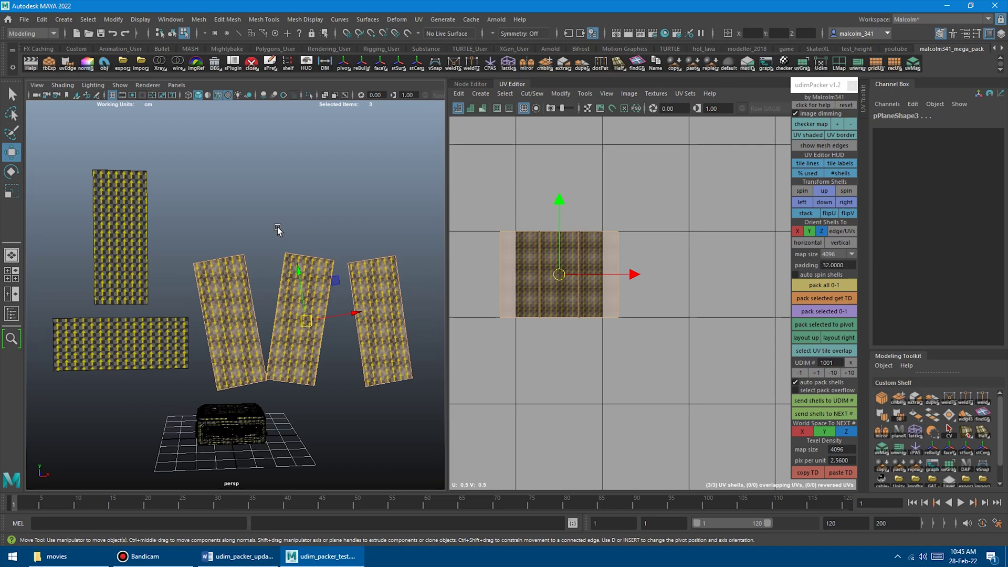
middle_click_drag(235, 252, 278, 240, "alt")
left_click_drag(281, 309, 226, 259, "alt")
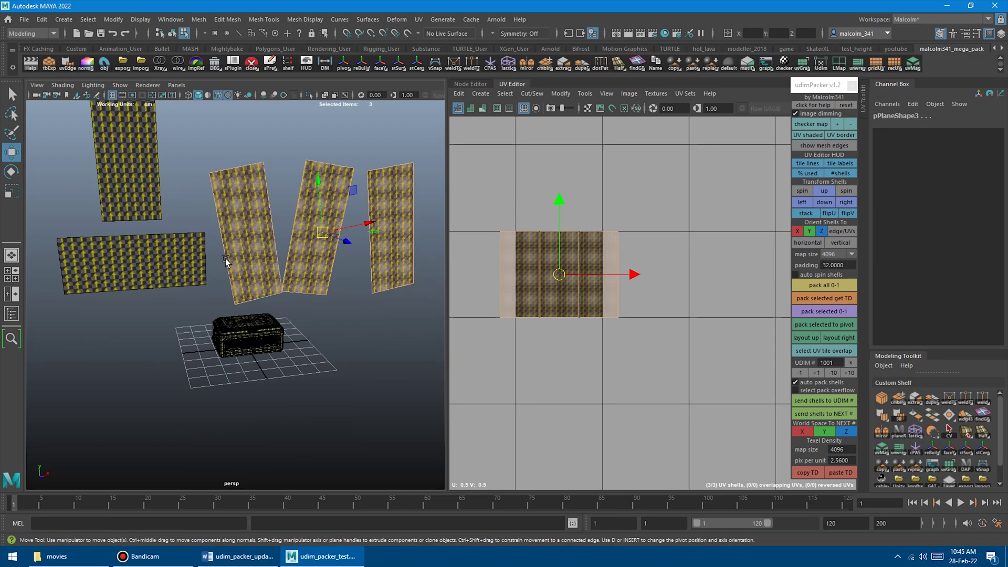
right_click_drag(225, 258, 295, 320, "alt")
left_click_drag(295, 320, 310, 302, "alt")
right_click_drag(310, 302, 242, 281, "alt")
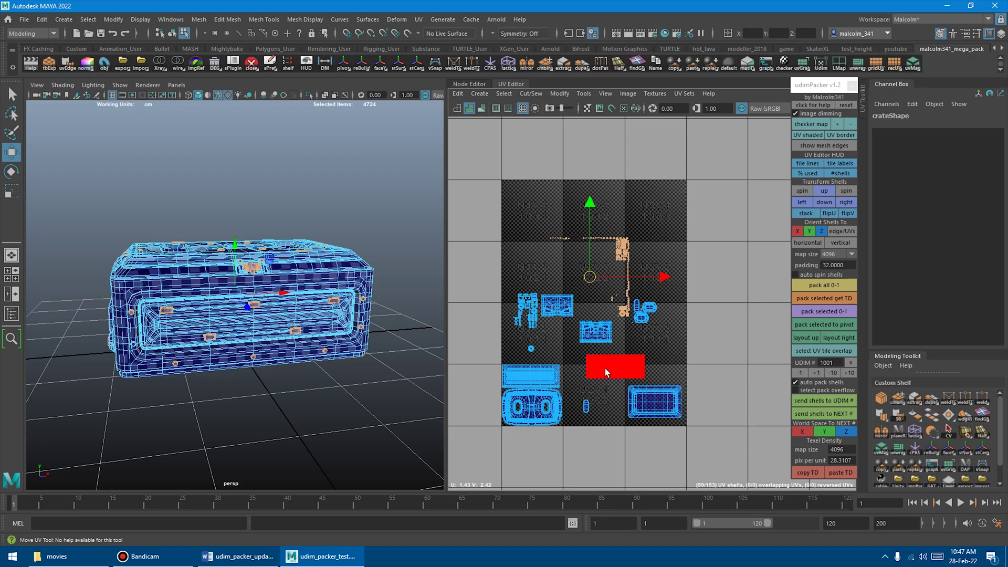
- Select the crate's end-panel UV shell in the UV layout and move it fully inside one tile, and back across the tile borders
left_click(557, 306)
scroll(527, 332, "up", 5)
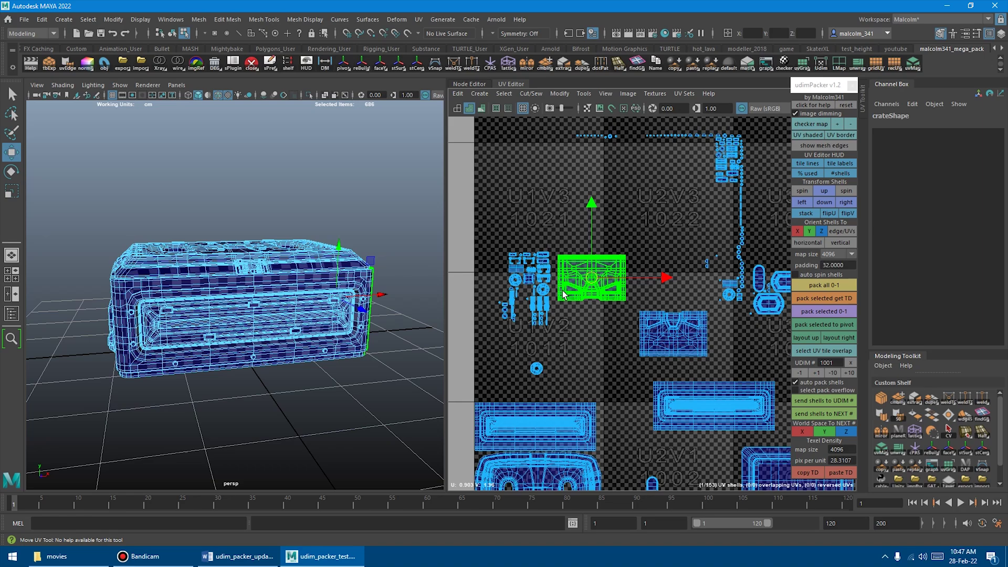
left_click(621, 303)
left_click_drag(592, 280, 558, 335)
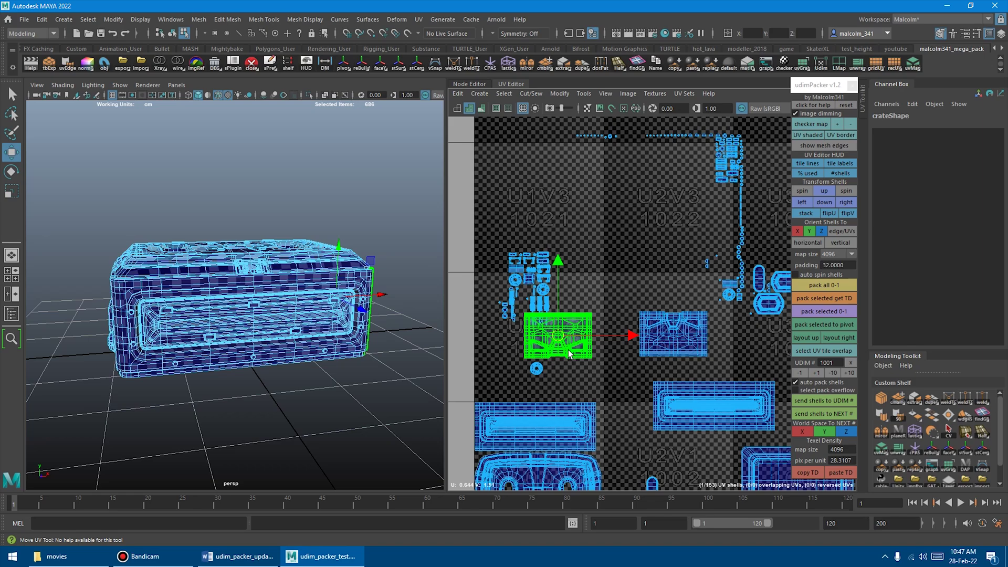
left_click_drag(575, 327, 601, 283)
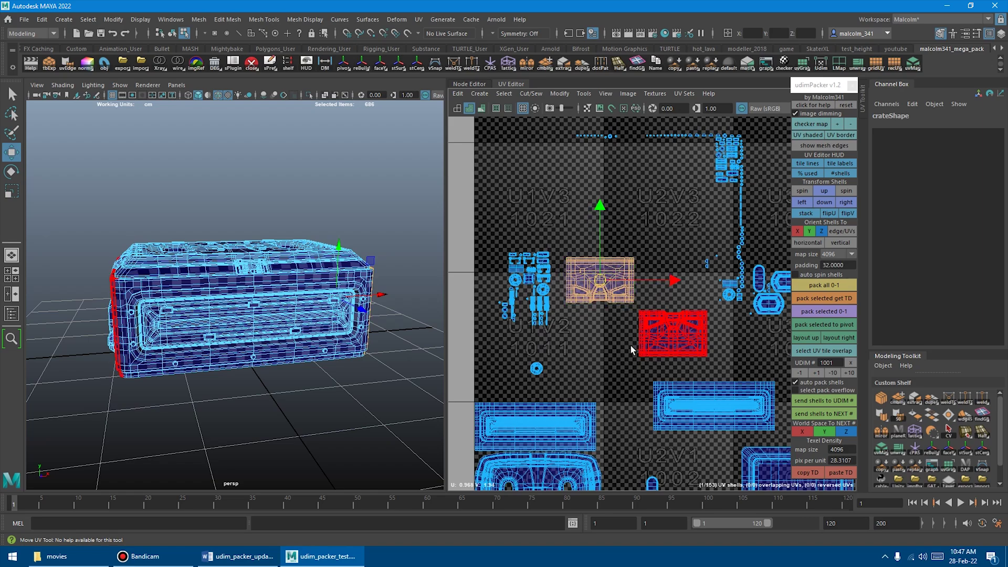
- Clear the selection, select all crate UV shells that overlap UV tile borders and examine which ones are included
scroll(583, 339, "down", 5)
scroll(542, 329, "down", 2)
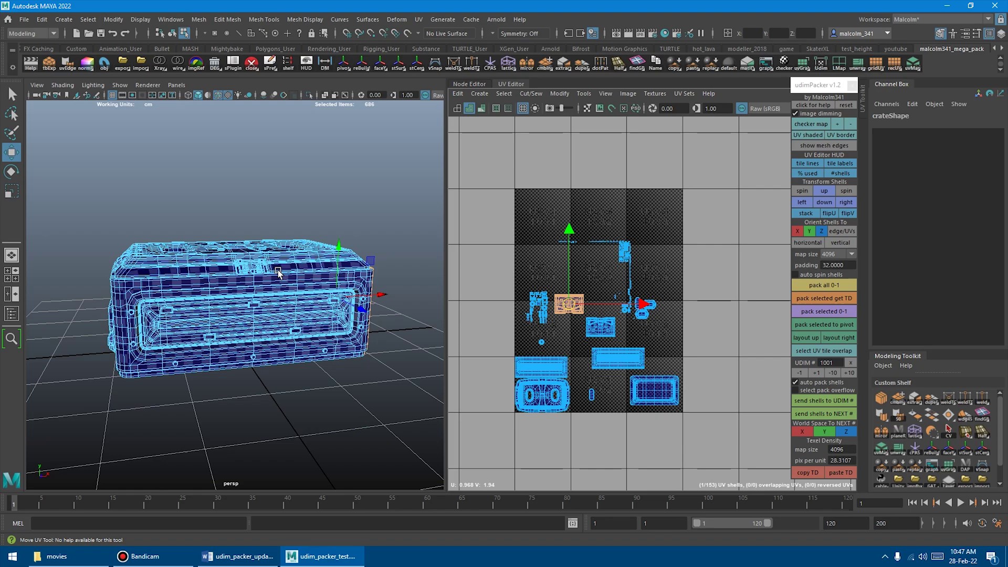
left_click(523, 282)
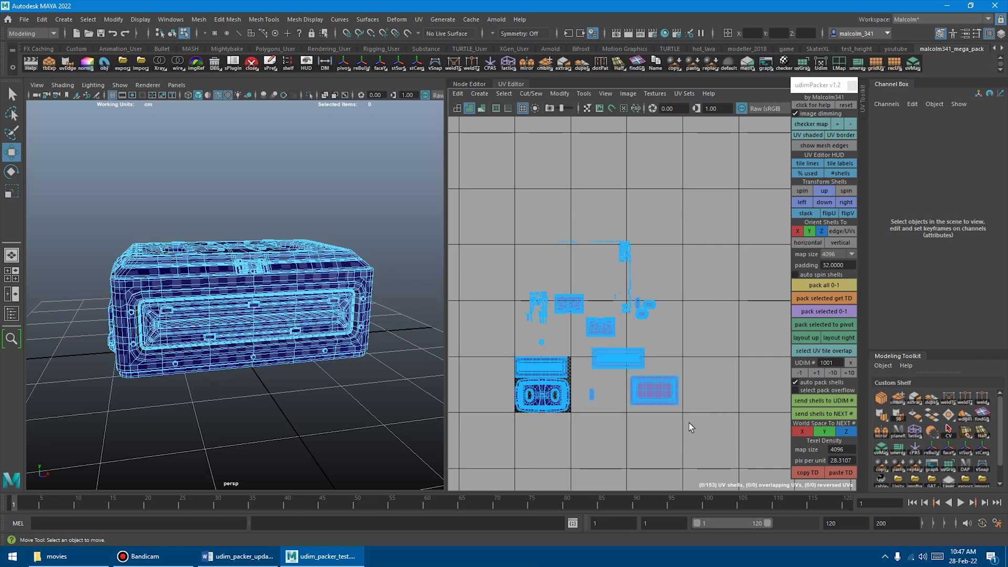
left_click(817, 349)
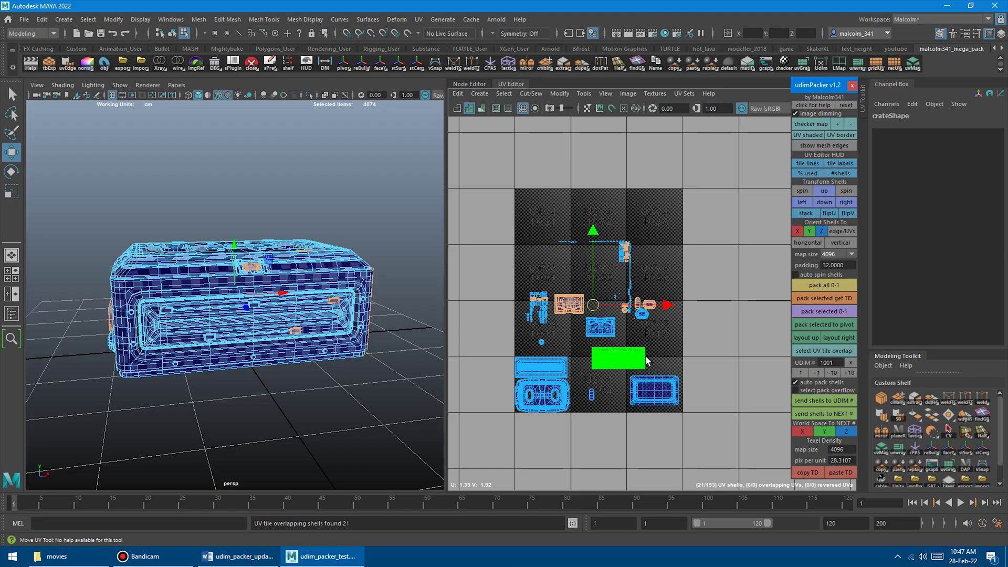
scroll(586, 331, "up", 8)
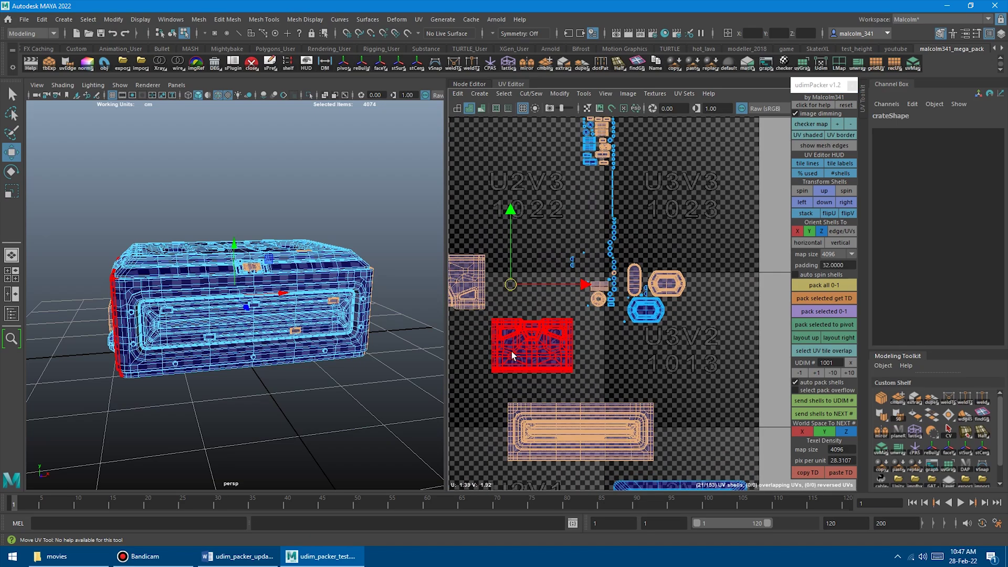
scroll(566, 343, "down", 8)
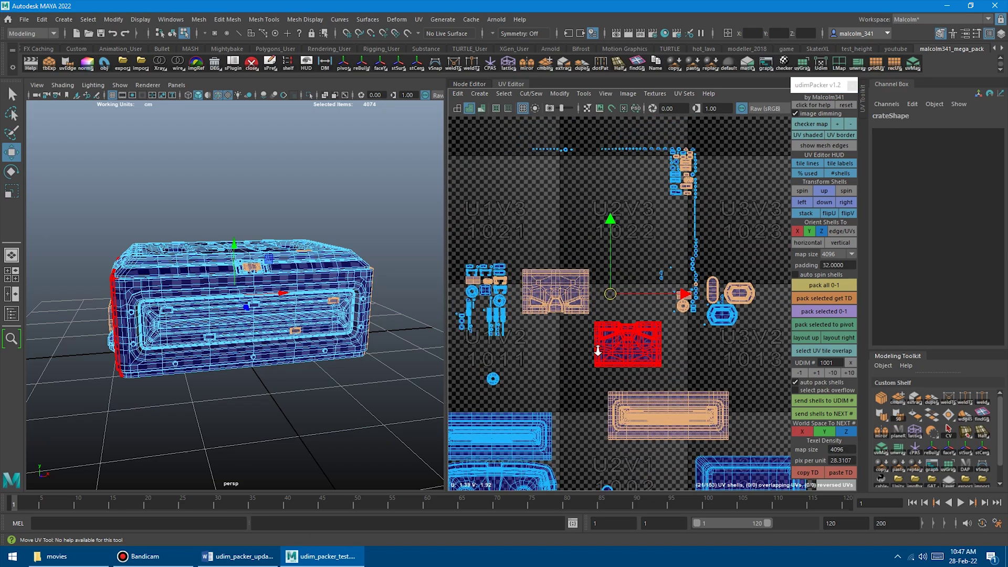
- Move the selected overlapping shells away from the rest of the layout and undo the move
middle_click_drag(552, 347, 661, 323)
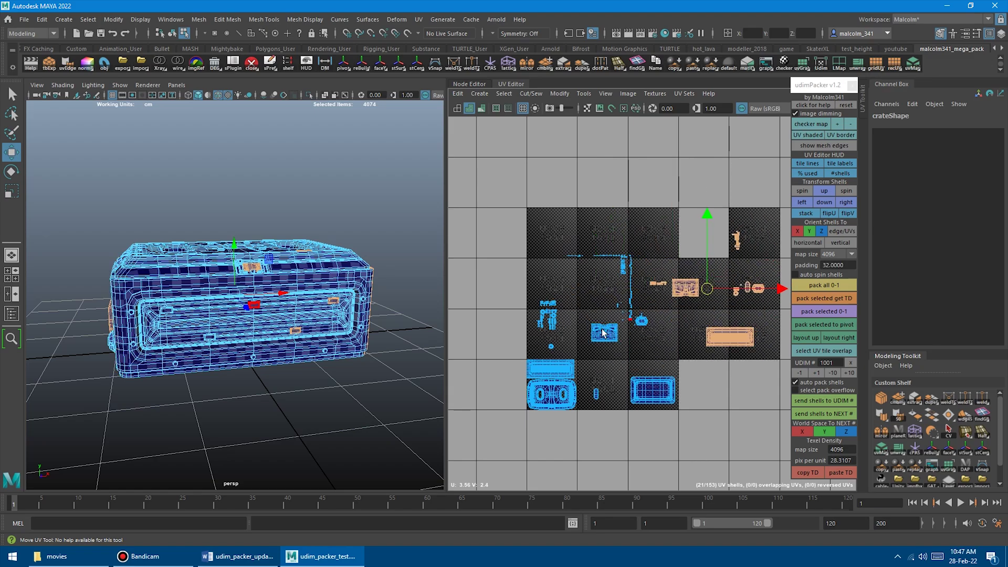
key("ctrl+z")
left_click(816, 351)
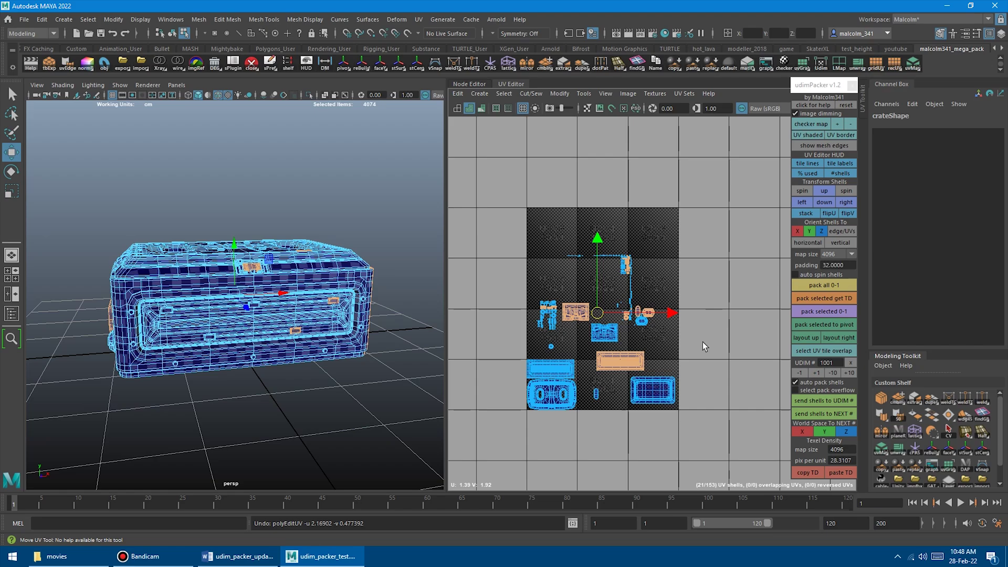
- Select the cluster of small shells around the upper tile corner and reduce the selection to those overlapping a tile border
scroll(628, 315, "up", 5)
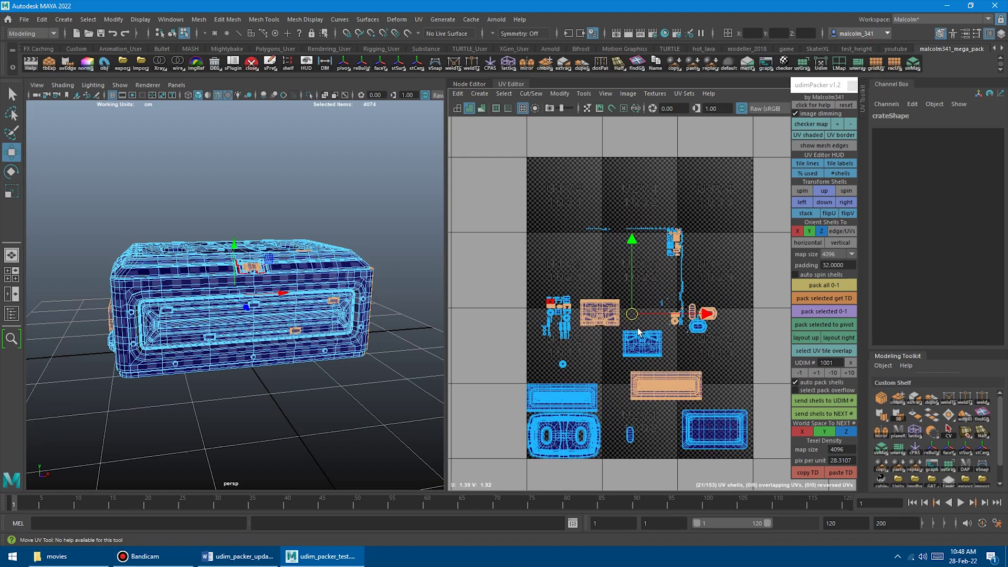
left_click_drag(595, 188, 644, 256)
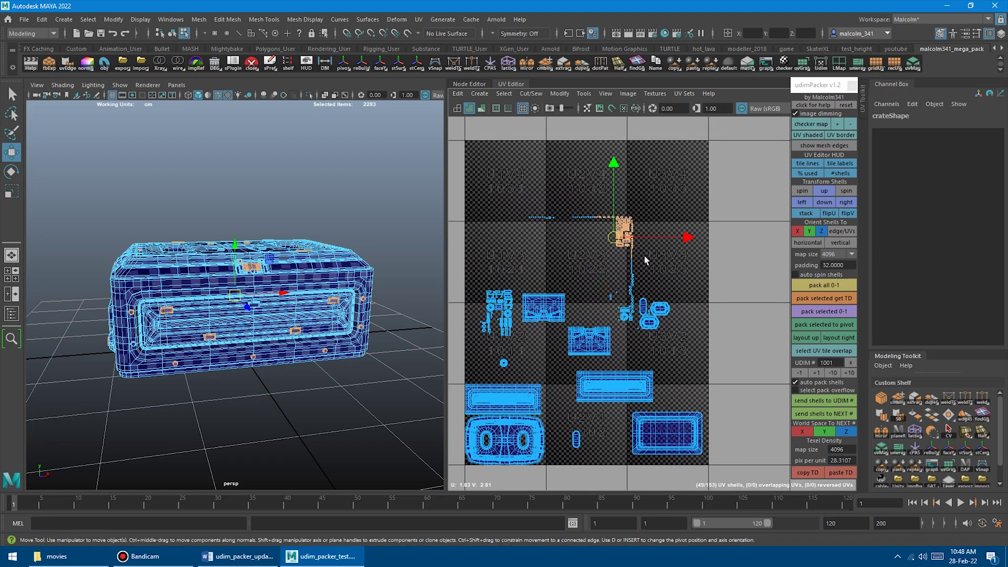
left_click(814, 350)
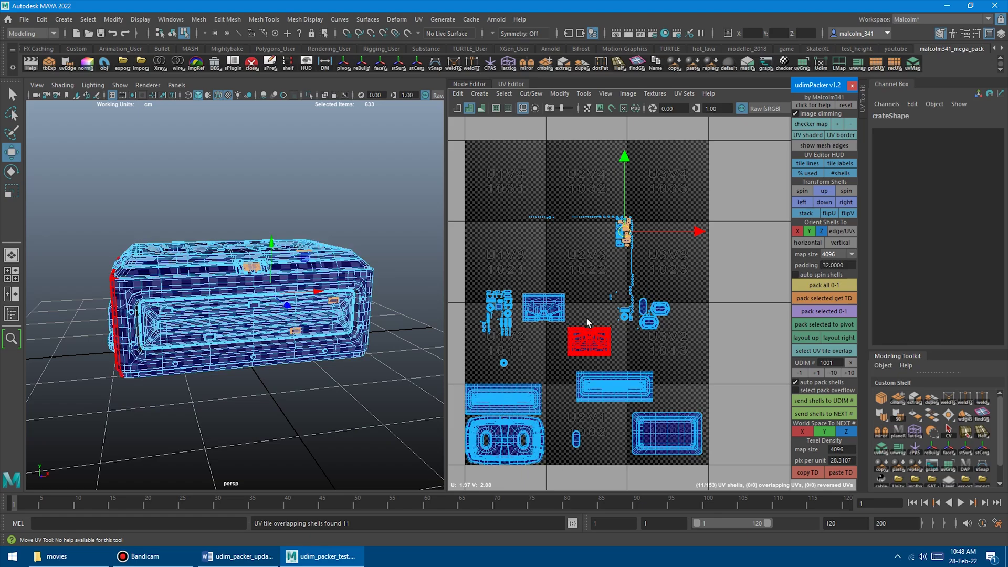
- Run the UV tile overlap selection on all shells except the two large ones in the first tile, and again on the upper-right shell group
right_click_drag(663, 303, 569, 288, "alt")
middle_click_drag(569, 288, 531, 270, "alt")
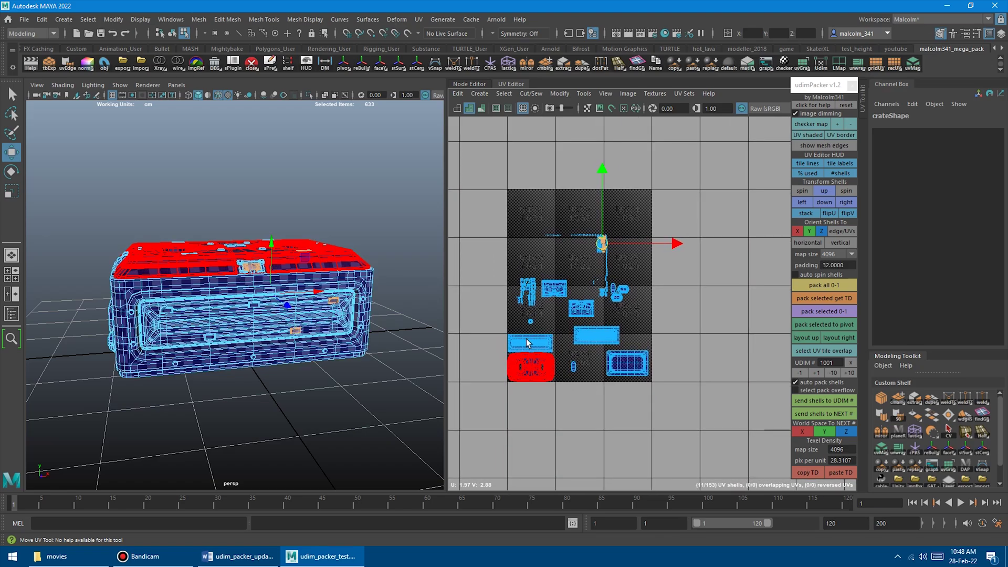
left_click_drag(474, 196, 658, 420)
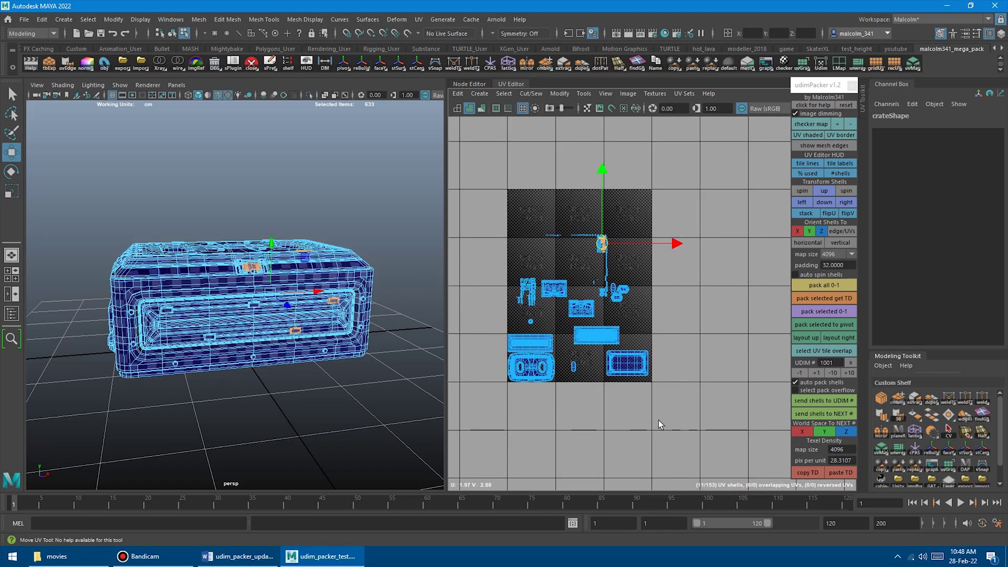
left_click(542, 370, "ctrl")
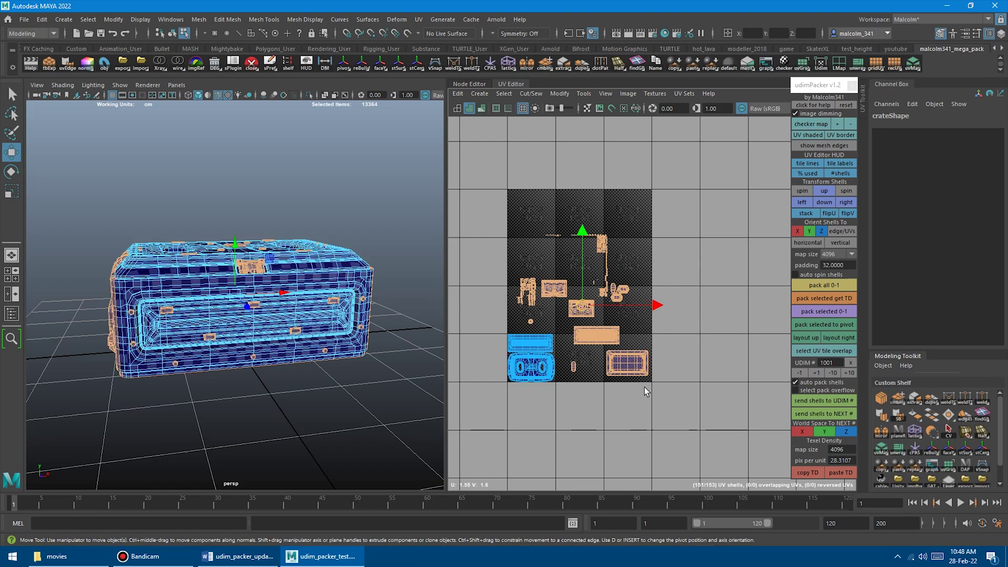
left_click(813, 351)
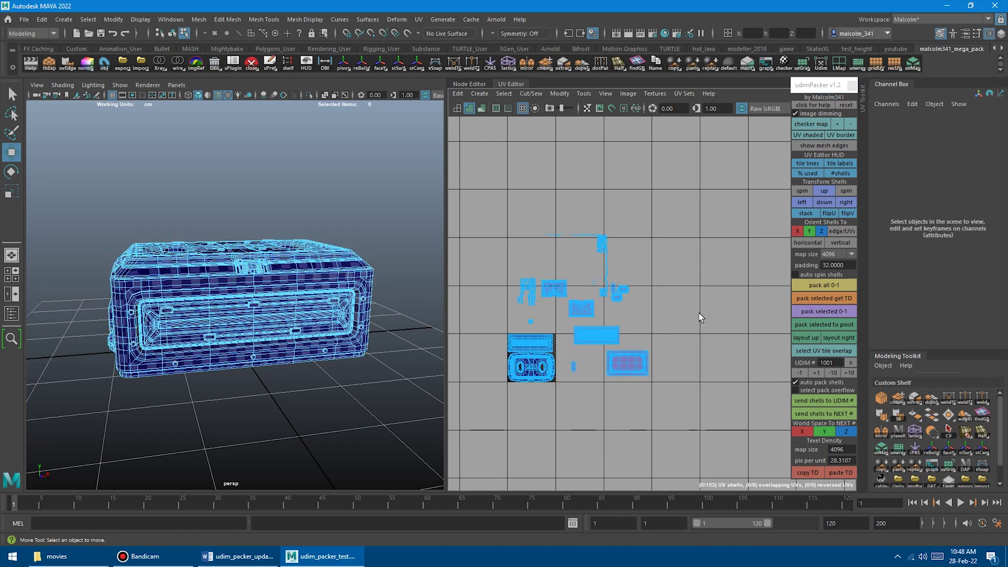
left_click_drag(657, 209, 586, 312)
left_click(806, 349)
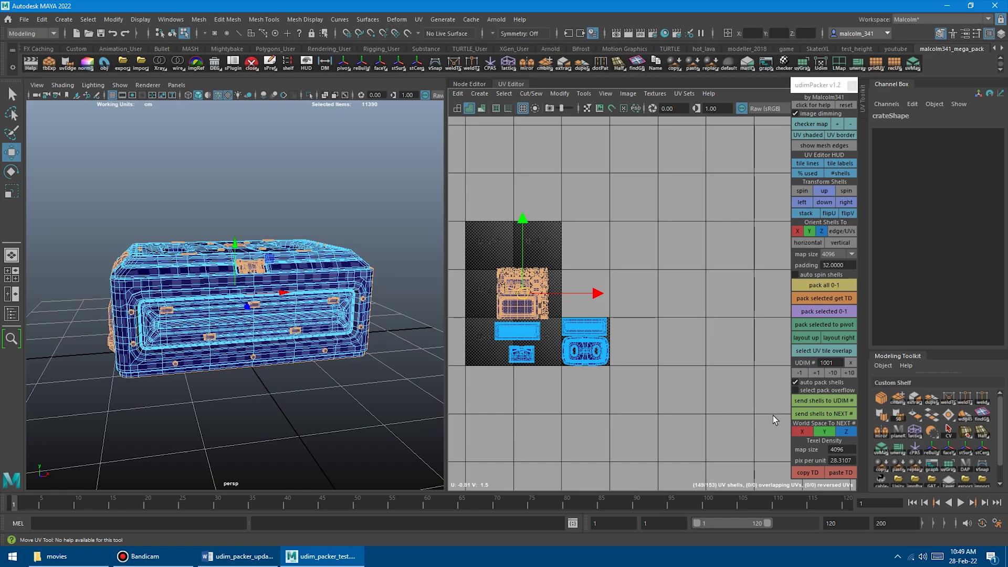
- Send the selected crate shells to UDIM 1002 and reduce the selection to shells overlapping a UV tile border
left_click(819, 414)
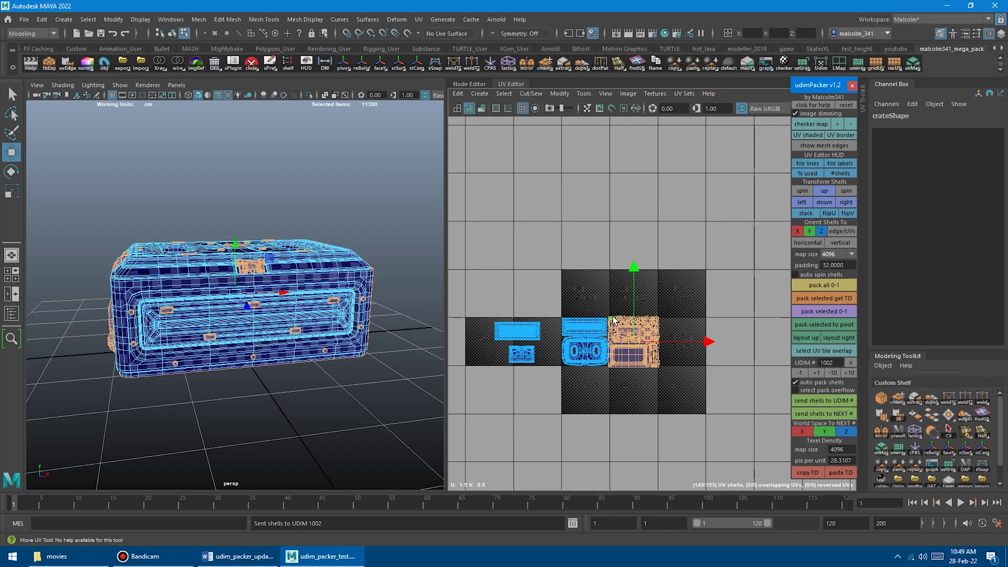
left_click(816, 351)
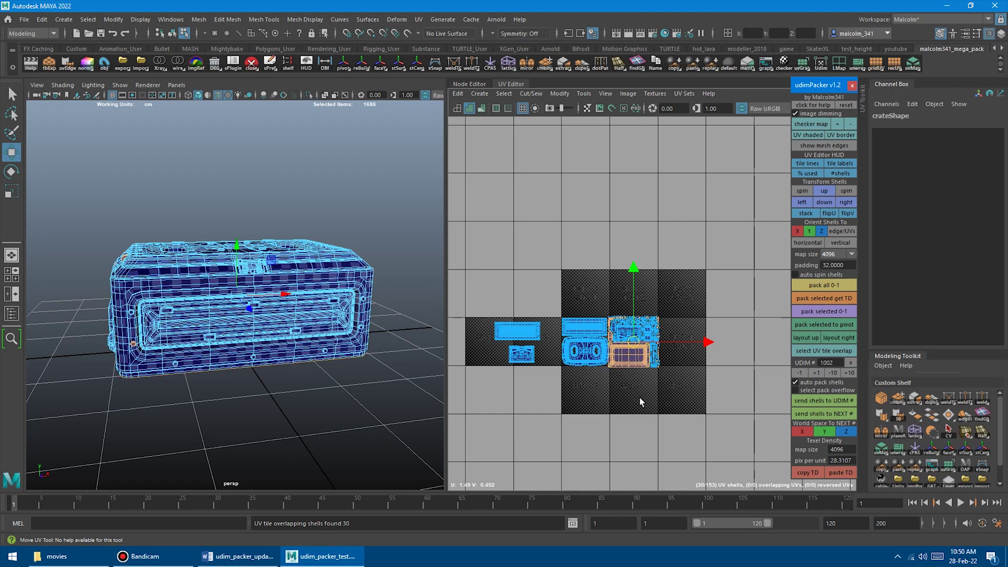
- Try sending the overlapping shells to the next tile, UDIM 1003, and undo it
middle_click_drag(595, 378, 557, 362, "alt")
right_click_drag(556, 363, 625, 382, "alt")
middle_click_drag(625, 381, 675, 382, "alt")
right_click_drag(704, 390, 687, 383, "alt")
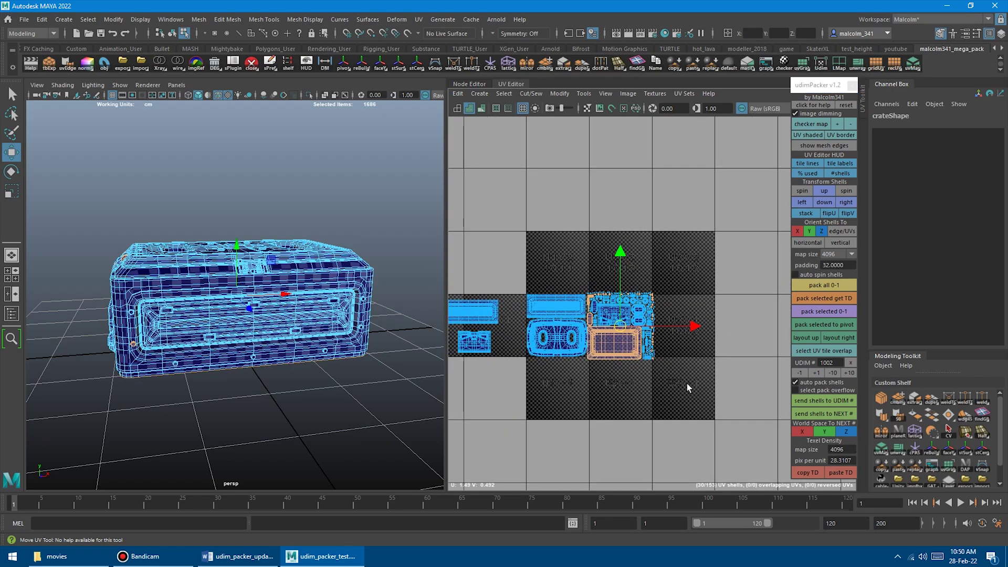
left_click(807, 414)
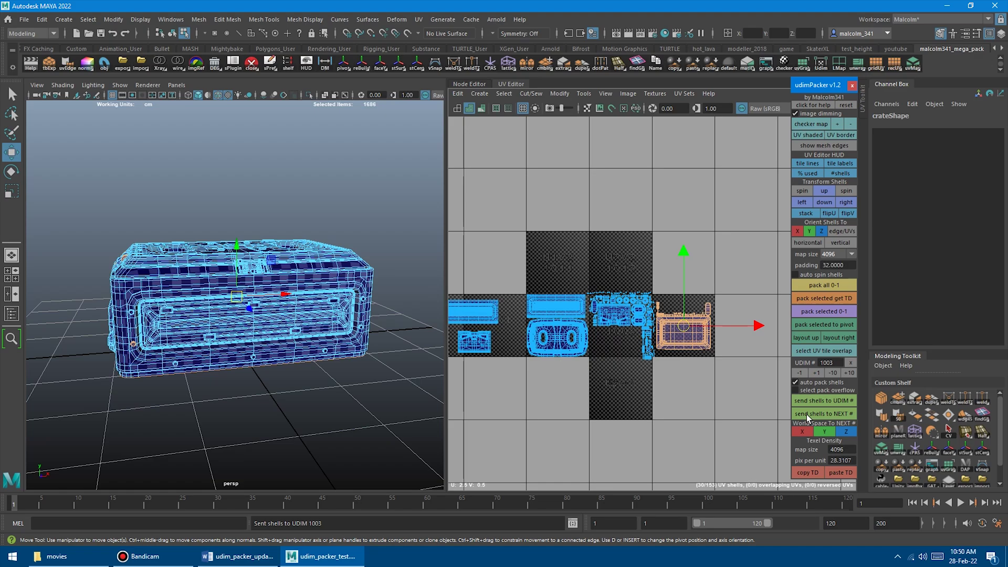
key("ctrl+z")
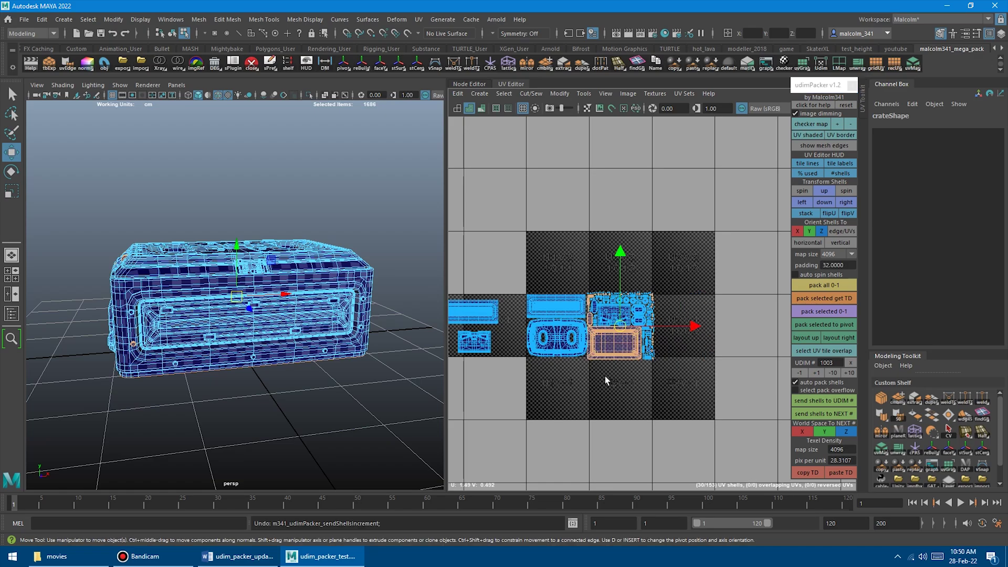
- Remove the large rectangular shell from the overlap selection, move the remaining small shells above the layout, and undo the move
left_click(606, 349, "ctrl")
middle_click_drag(588, 386, 565, 287)
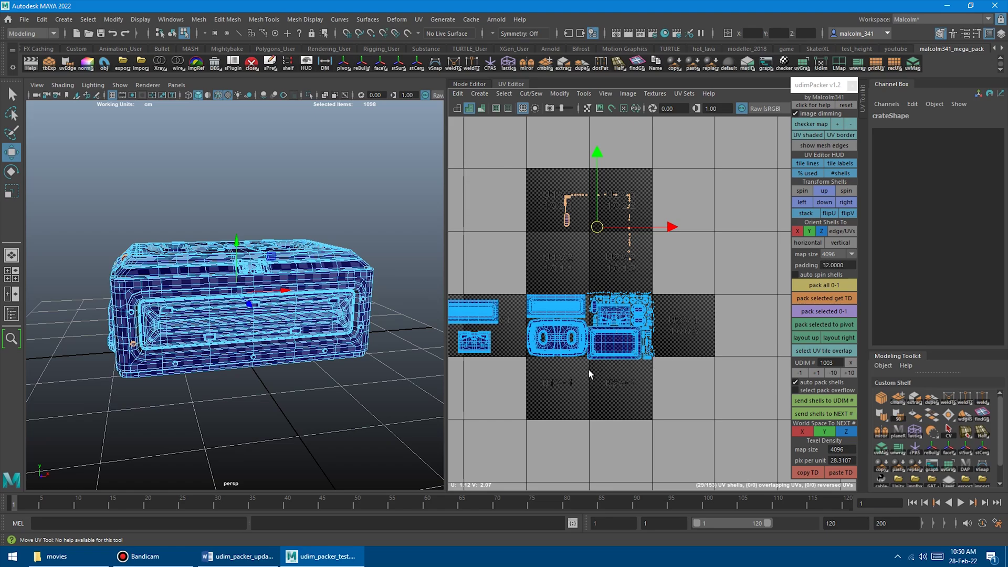
key("ctrl+z")
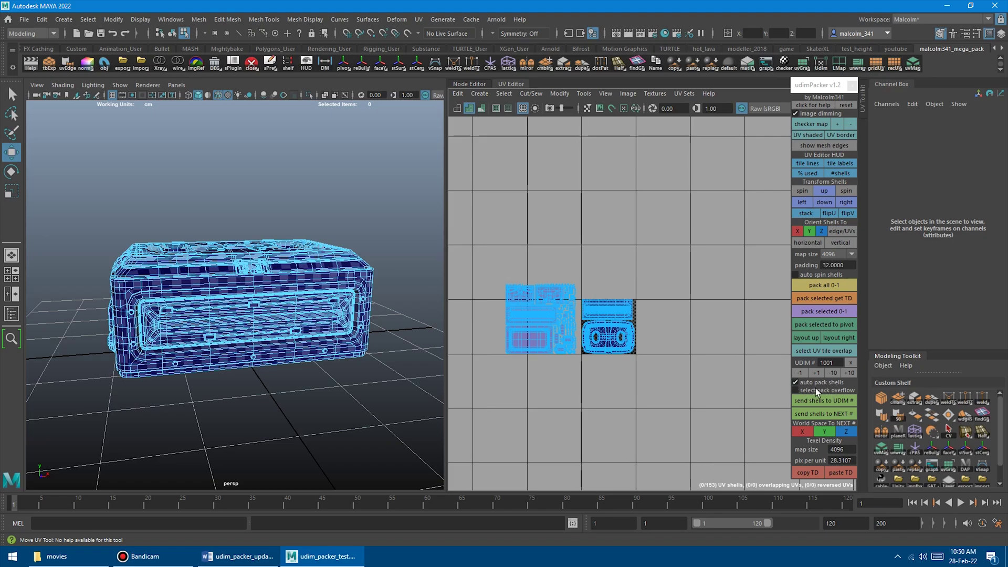
- Enable the select pack overflow option while keeping auto pack shells on
left_click(796, 390)
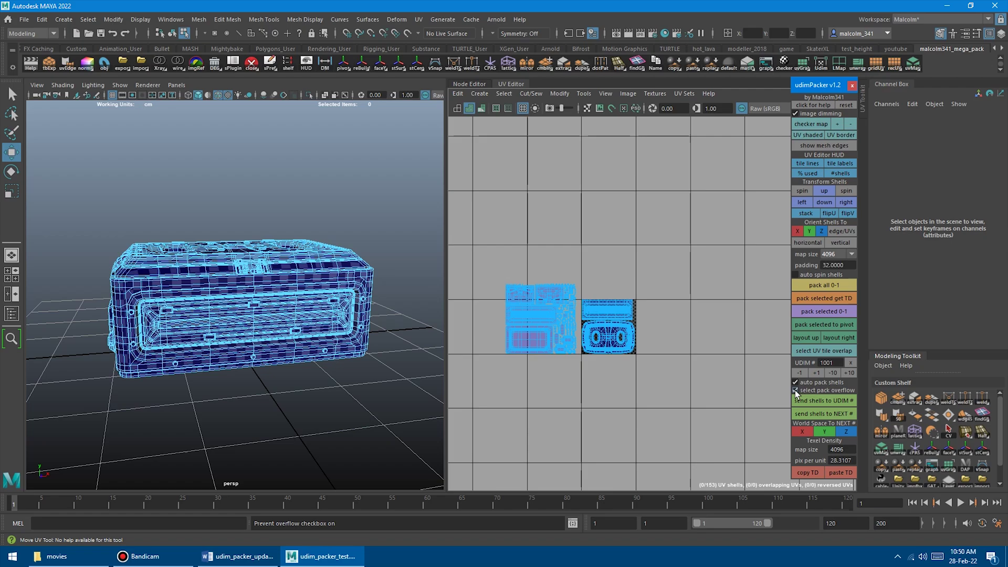
left_click(796, 383)
left_click(796, 383)
- Select all crate shells lying outside the first tile and show the tile labels and tile lines in the UV Editor
left_click_drag(481, 244, 594, 355)
middle_click_drag(600, 350, 573, 354, "alt")
scroll(573, 354, "up", 1)
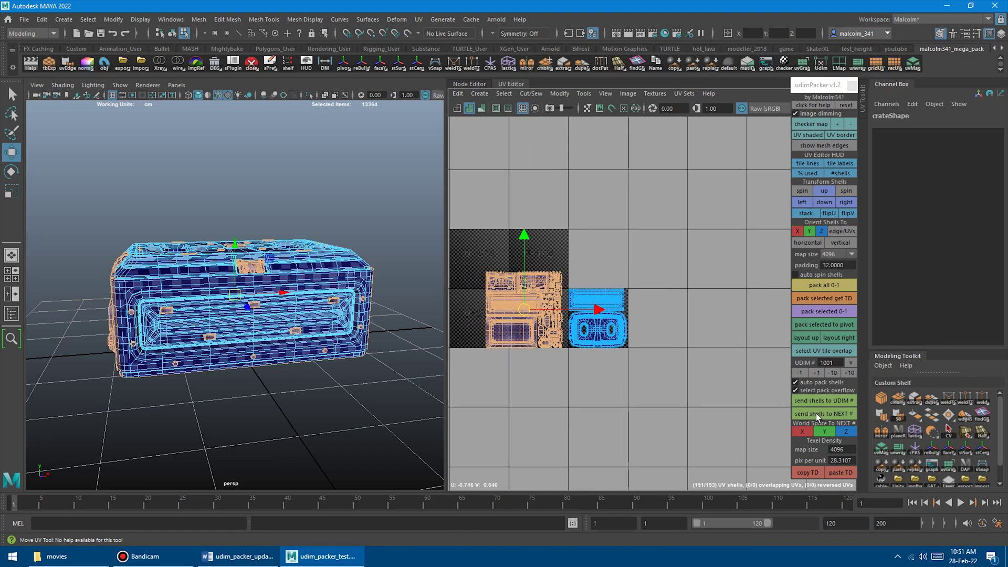
left_click(815, 413)
left_click(835, 166)
left_click(813, 166)
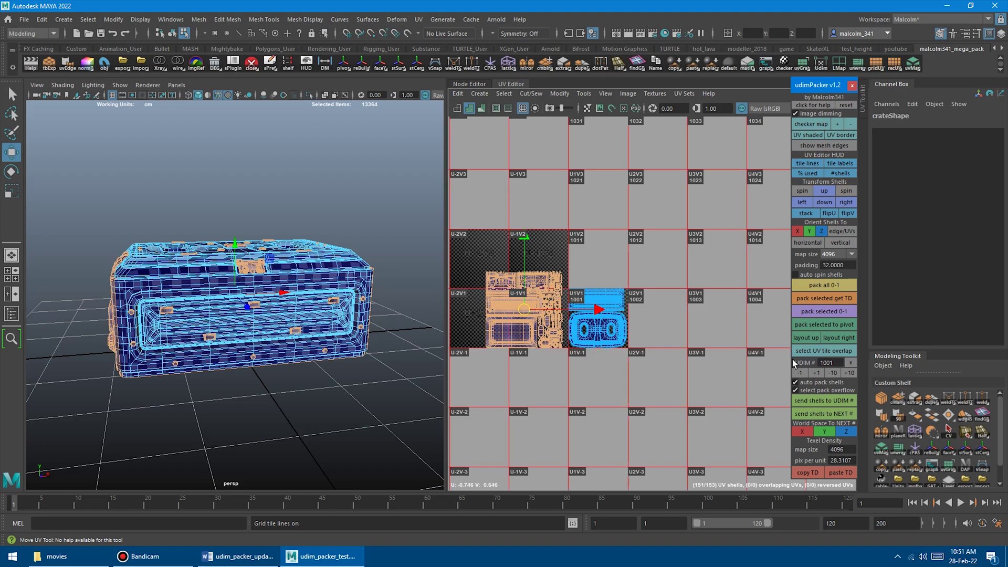
- Pack the selected shells into UDIM 1002 and send the overflow shells on to UDIM 1003
left_click(815, 413)
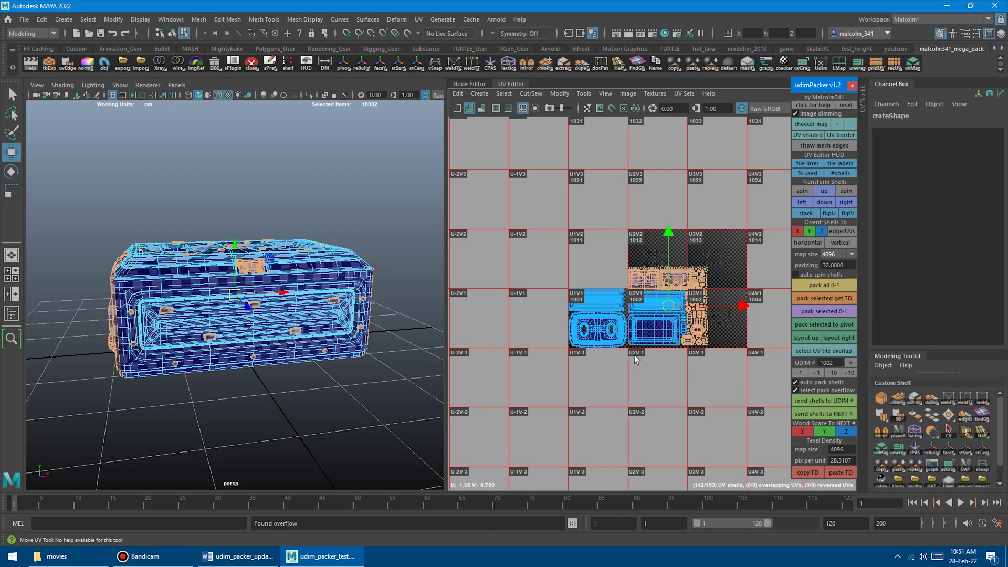
middle_click_drag(646, 357, 575, 384, "alt")
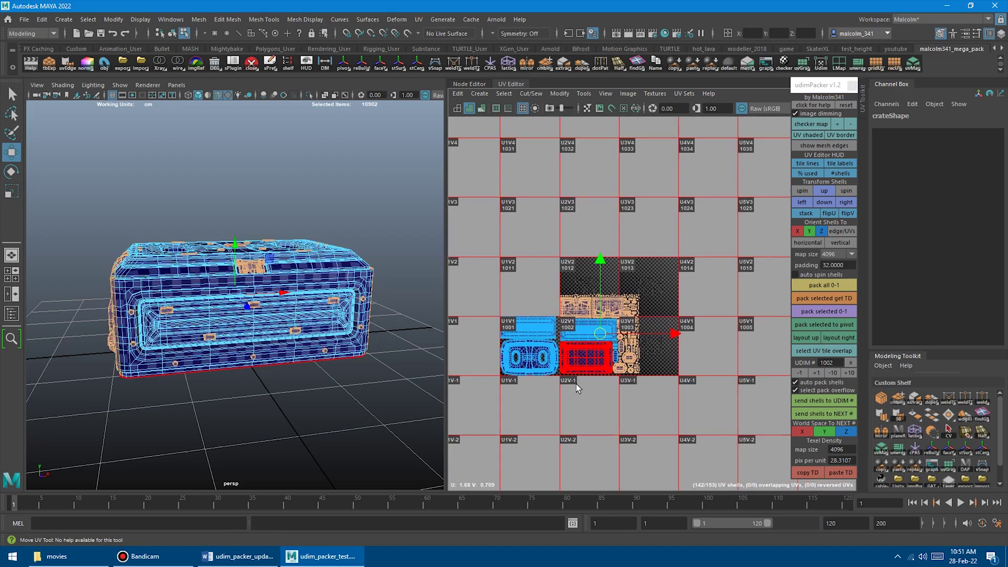
right_click_drag(576, 383, 656, 402, "alt")
middle_click_drag(588, 417, 576, 399, "alt")
mouse_move(576, 399)
right_mouse_down("alt")
mouse_move(631, 398)
mouse_move(588, 393)
right_mouse_up("alt")
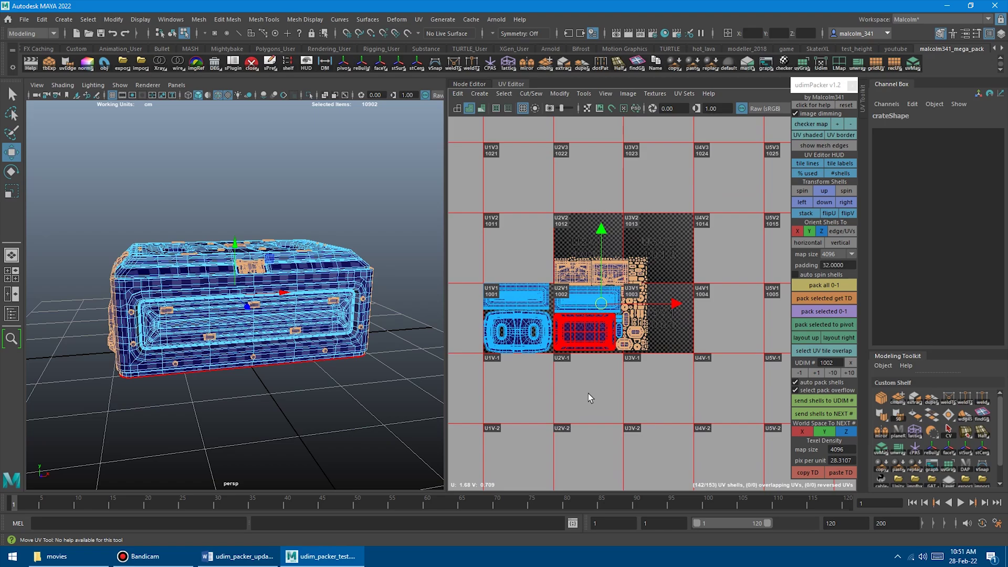
left_click(814, 413)
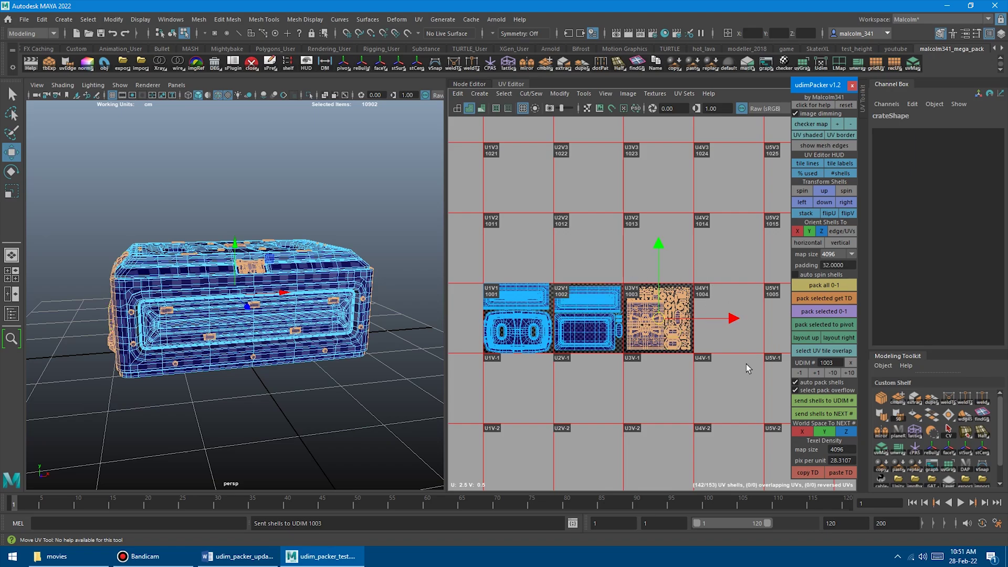
- Add the upper large shell in UDIM 1002 to the selected UDIM 1003 shells and send them all to UDIM 1004
right_click_drag(711, 384, 662, 376, "alt")
middle_click_drag(719, 380, 660, 387, "alt")
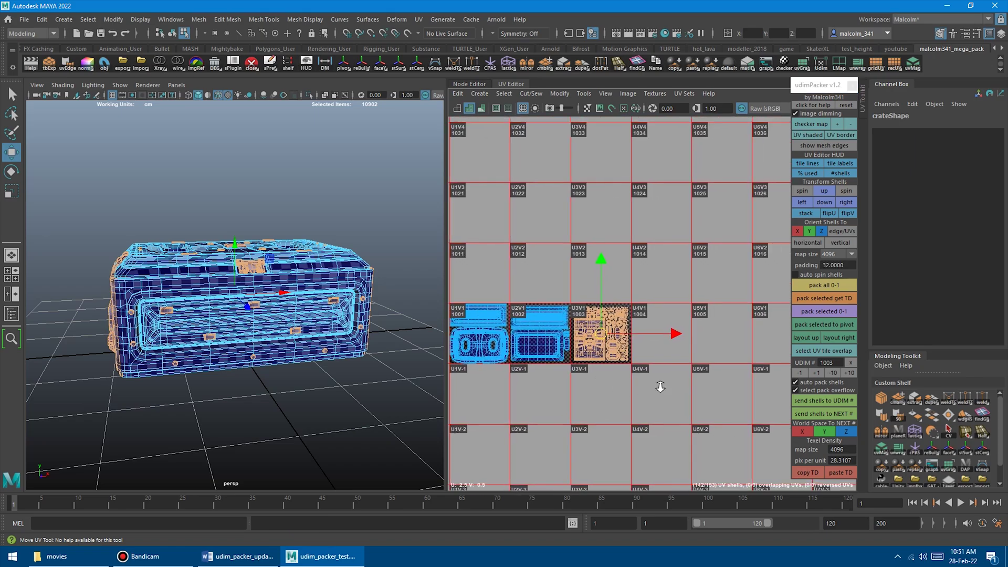
right_click_drag(659, 387, 619, 383, "alt")
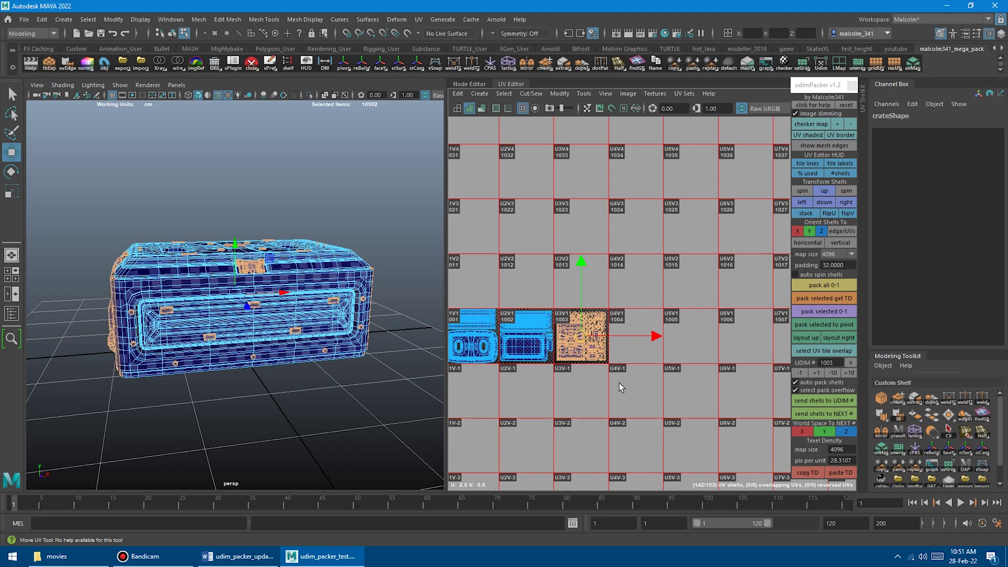
left_click(531, 320, "shift")
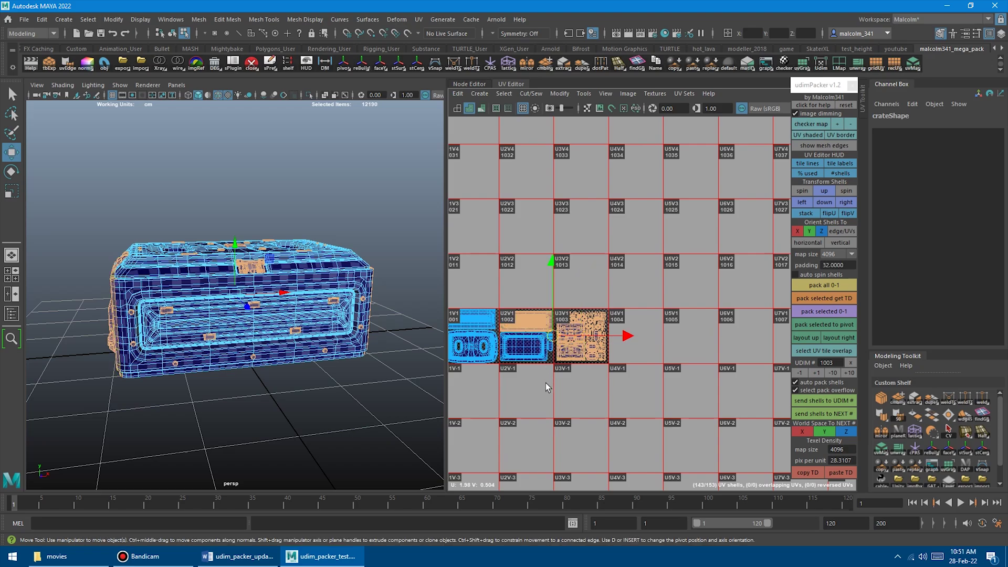
left_click(812, 413)
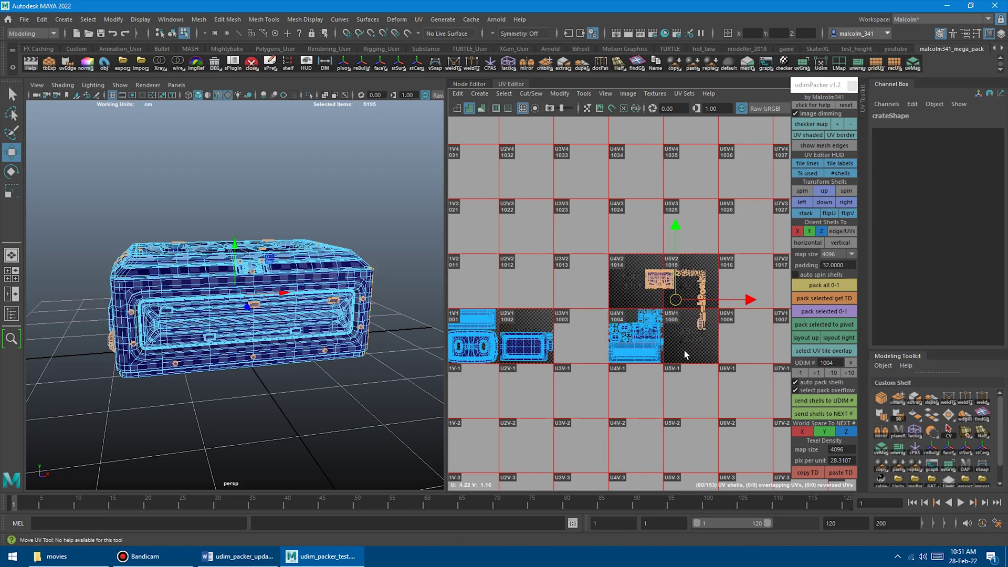
- Undo the trial move of the overflow shells and examine how they extend past UDIM 1004
key("ctrl+z")
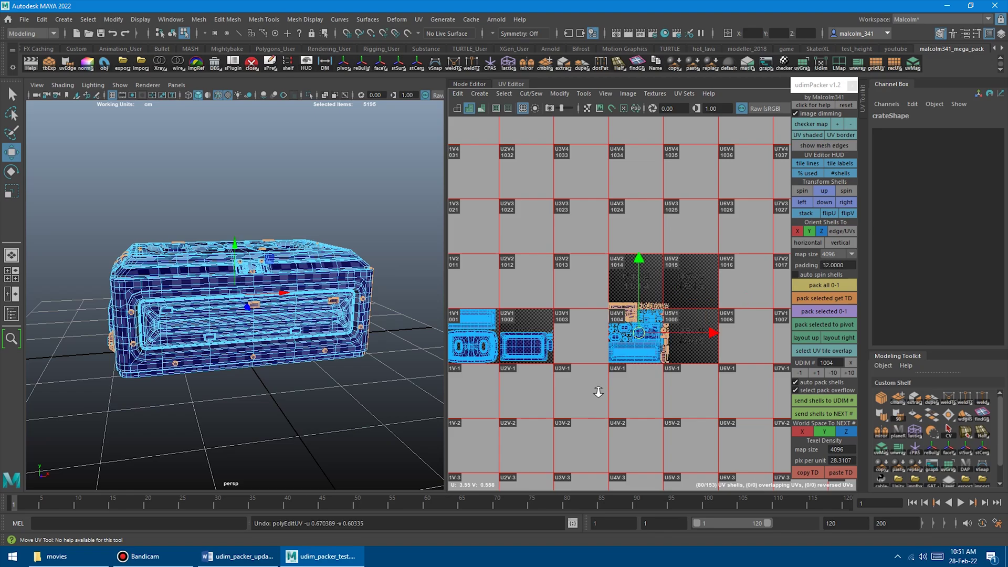
right_click_drag(598, 392, 678, 389, "alt")
middle_click_drag(677, 389, 705, 404, "alt")
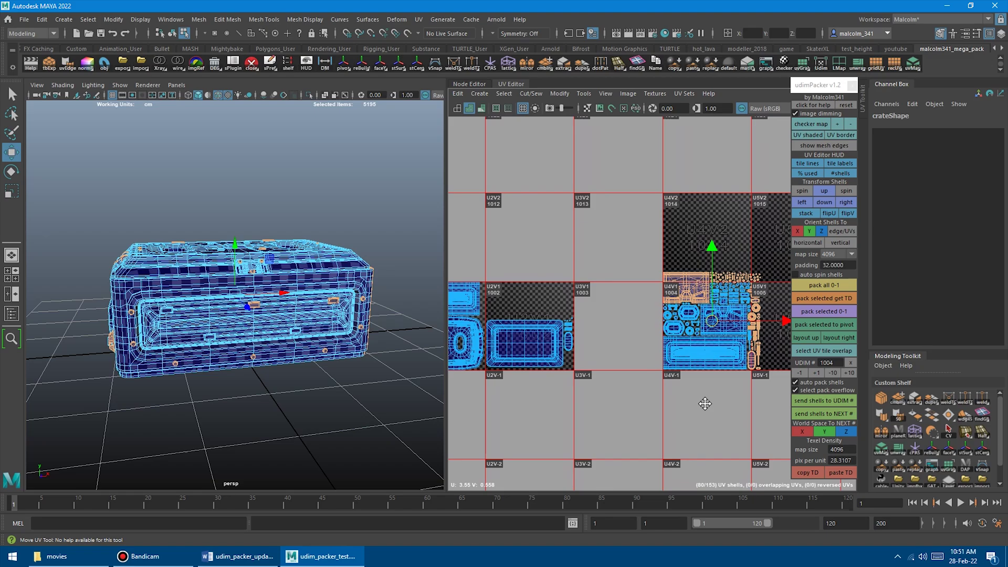
right_click_drag(705, 403, 584, 402, "alt")
middle_click_drag(584, 402, 614, 399, "alt")
right_click_drag(615, 399, 587, 400, "alt")
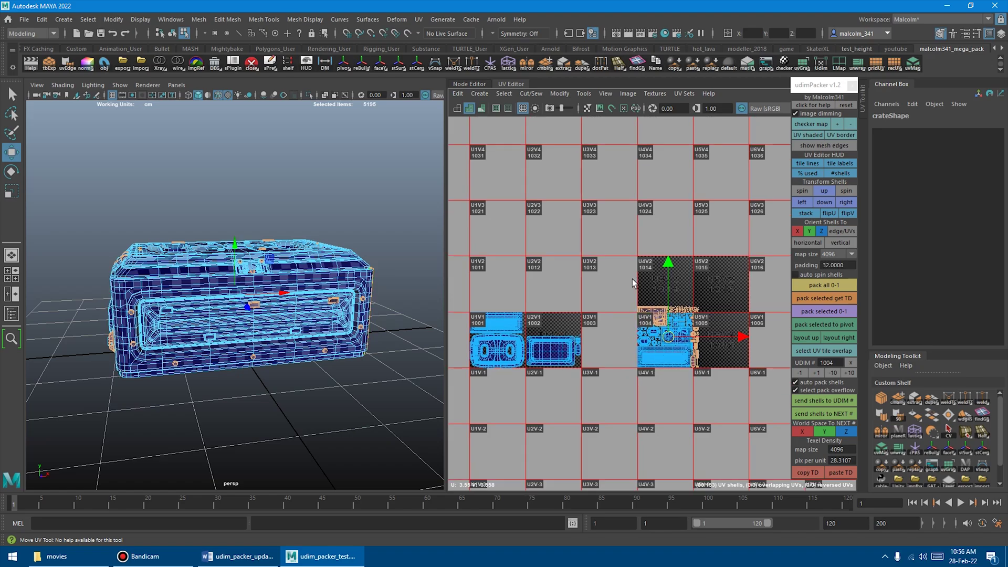
- Switch the select pack overflow option off and back on
middle_click_drag(646, 279, 643, 257, "alt")
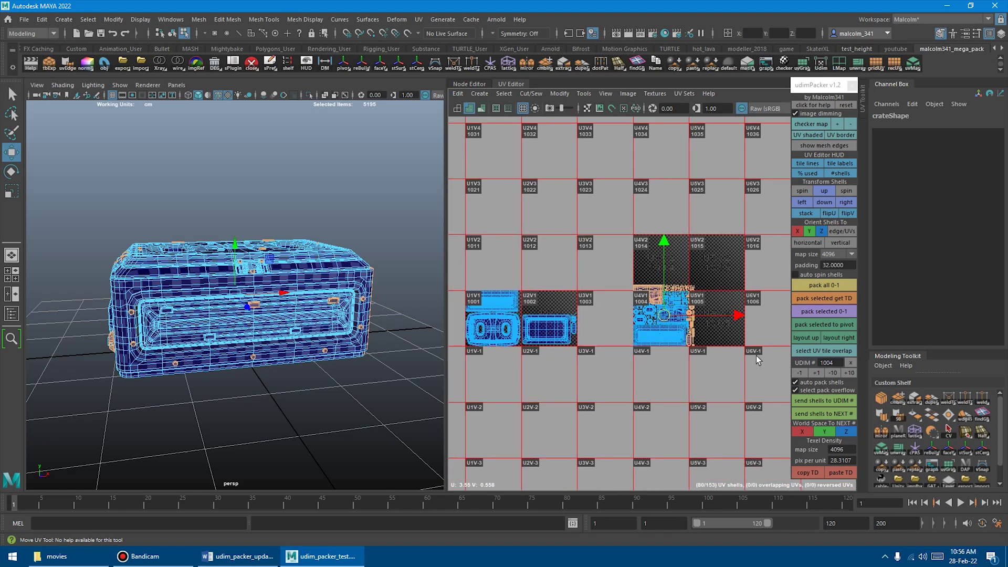
left_click(796, 390)
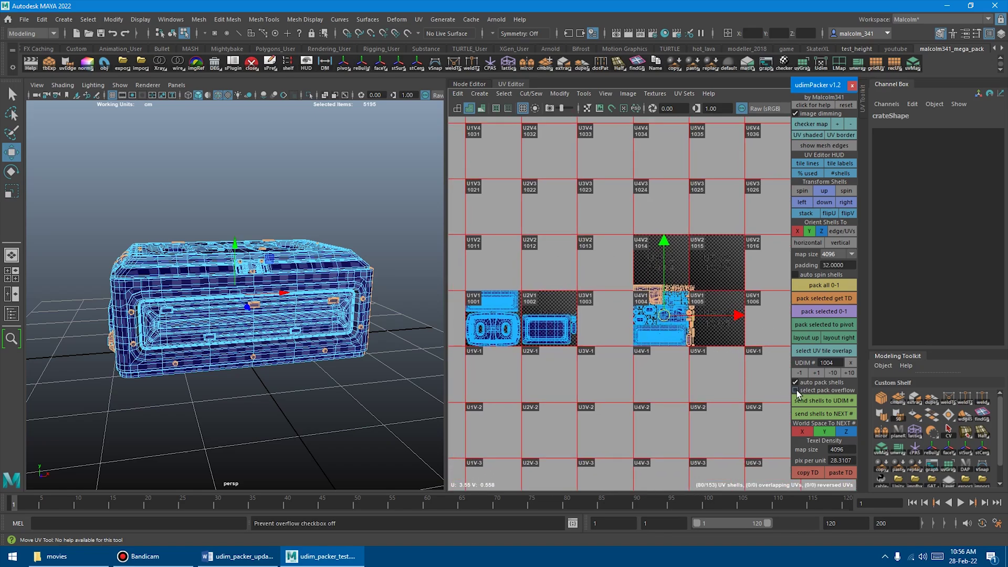
left_click(796, 389)
- Select all shells packed in and around UDIM 1004 and send them to the next tile, UDIM 1005
middle_click_drag(714, 275, 683, 271, "alt")
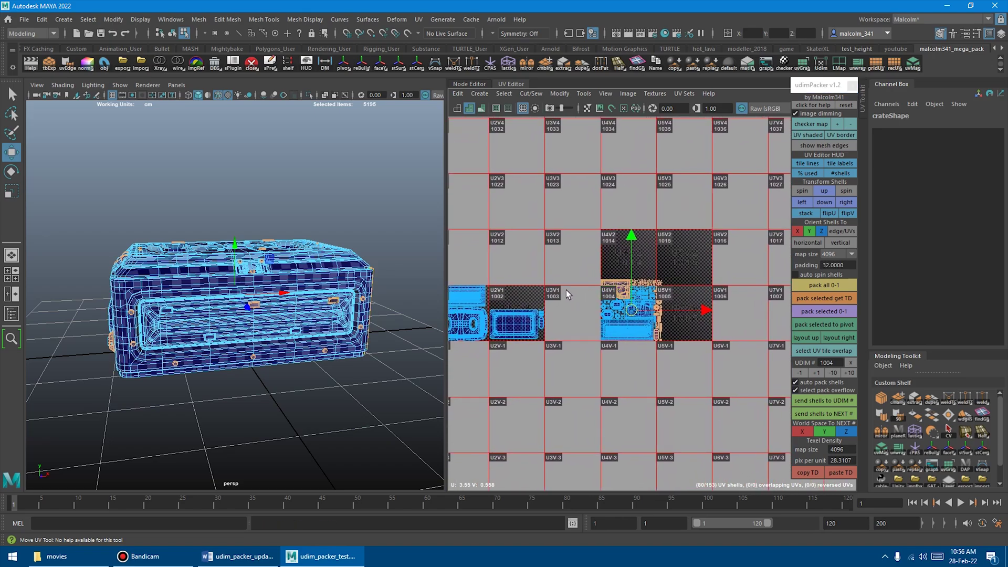
middle_click_drag(567, 291, 583, 297, "alt")
middle_click_drag(591, 302, 592, 303, "alt")
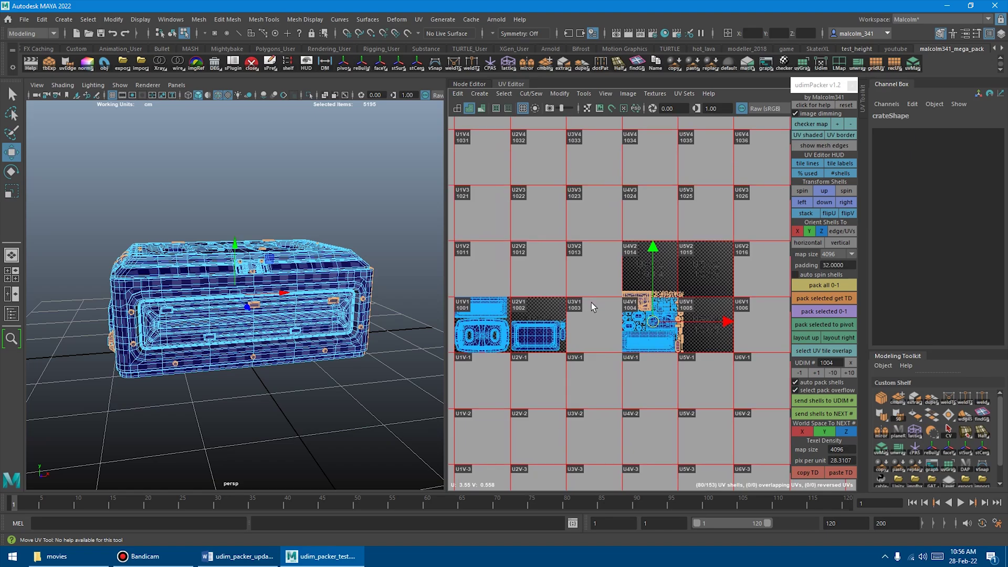
right_click_drag(626, 285, 543, 262, "alt")
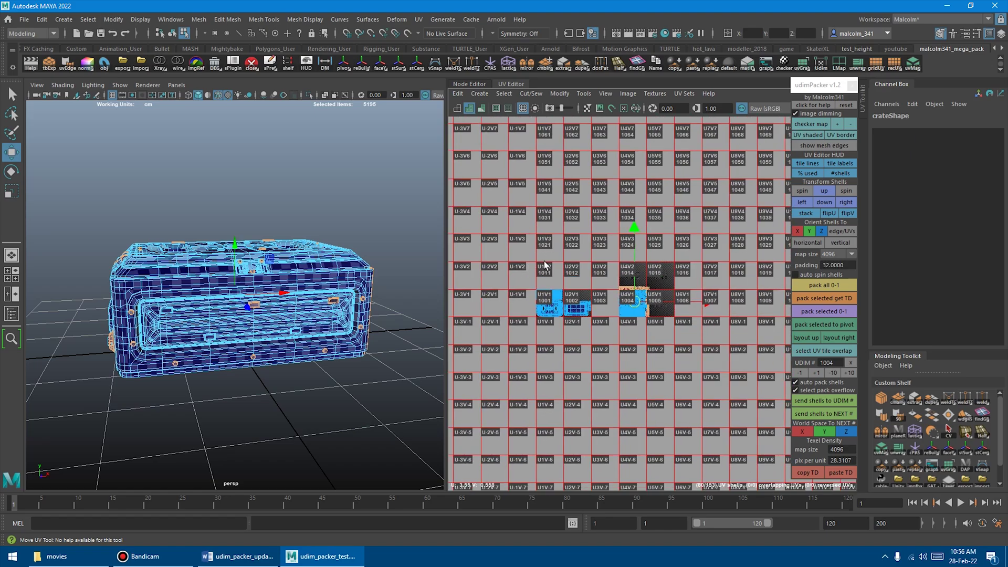
middle_click_drag(560, 263, 533, 282, "alt")
scroll(534, 286, "up", 5)
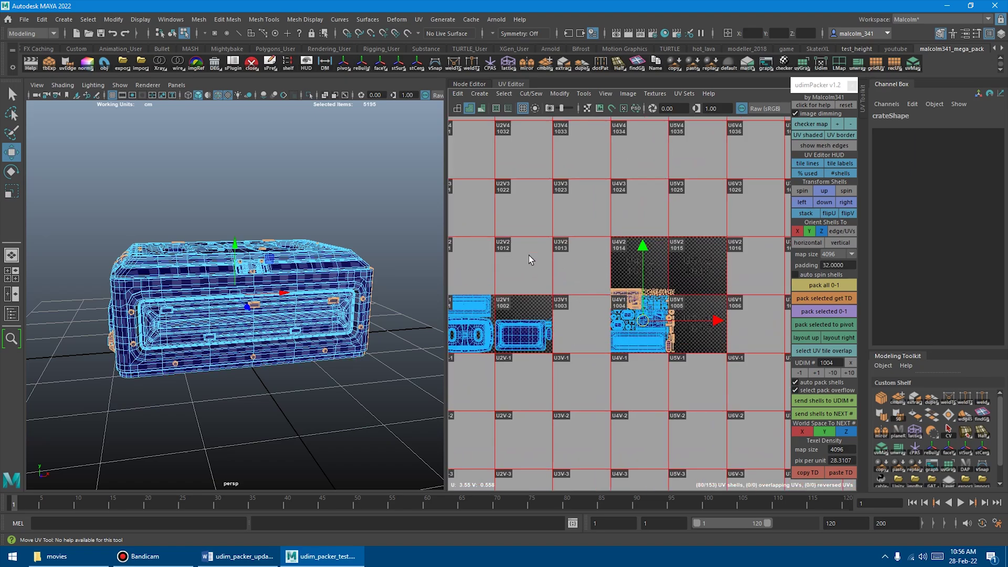
middle_click_drag(564, 282, 525, 285, "alt")
left_click_drag(519, 252, 698, 400)
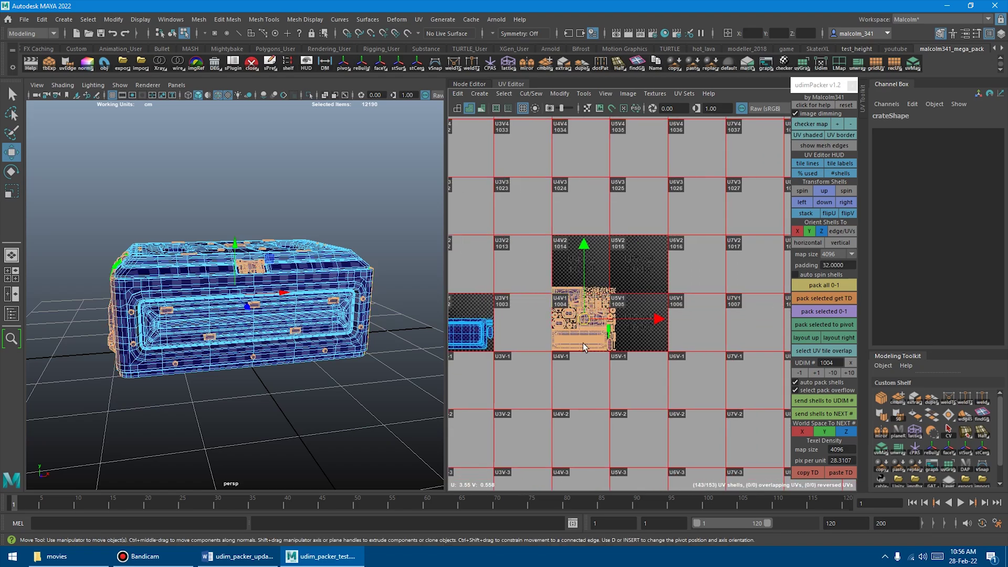
left_click(831, 415)
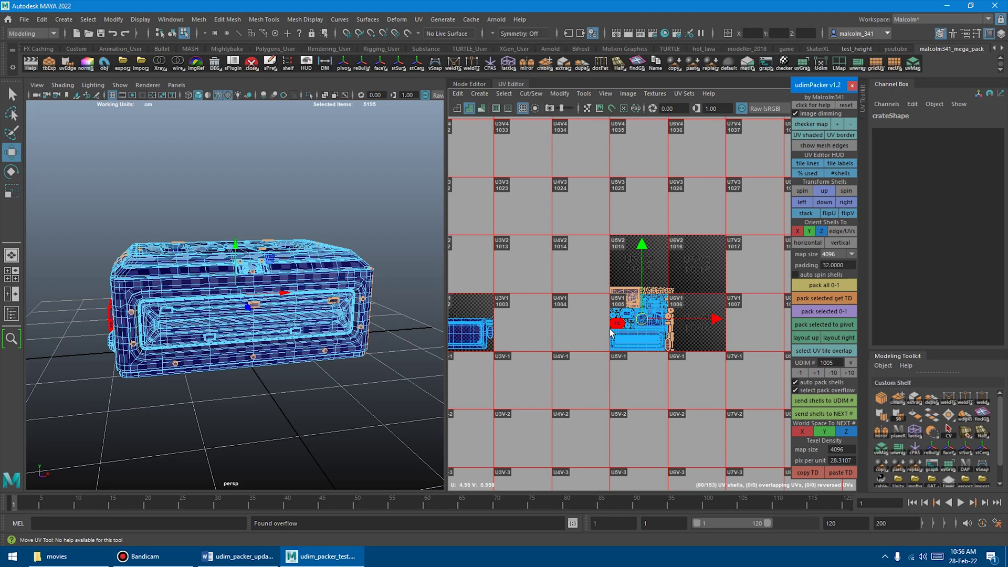
- Undo the trial move of the overflow shells and send them to UDIM 1006
key("ctrl+z")
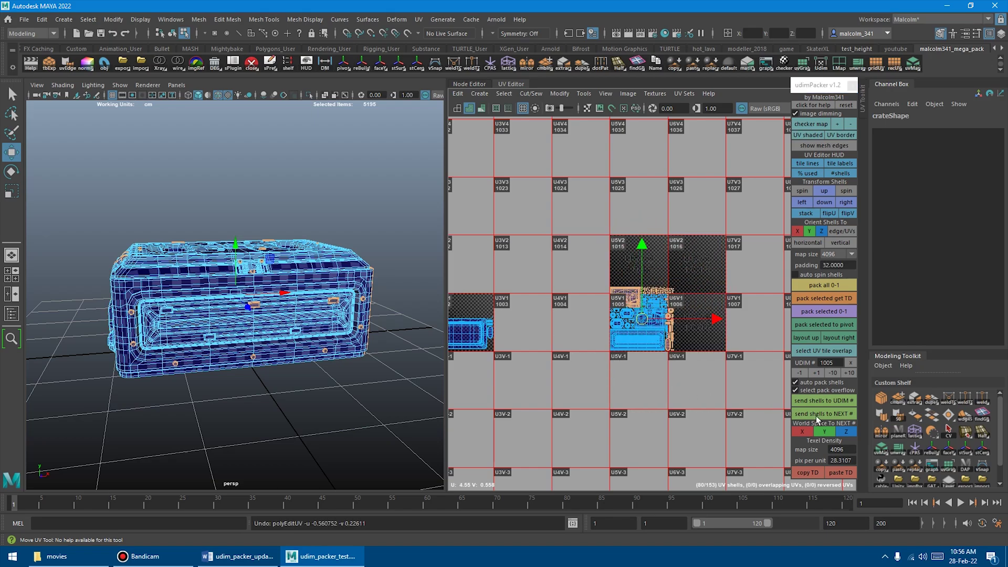
left_click(816, 416)
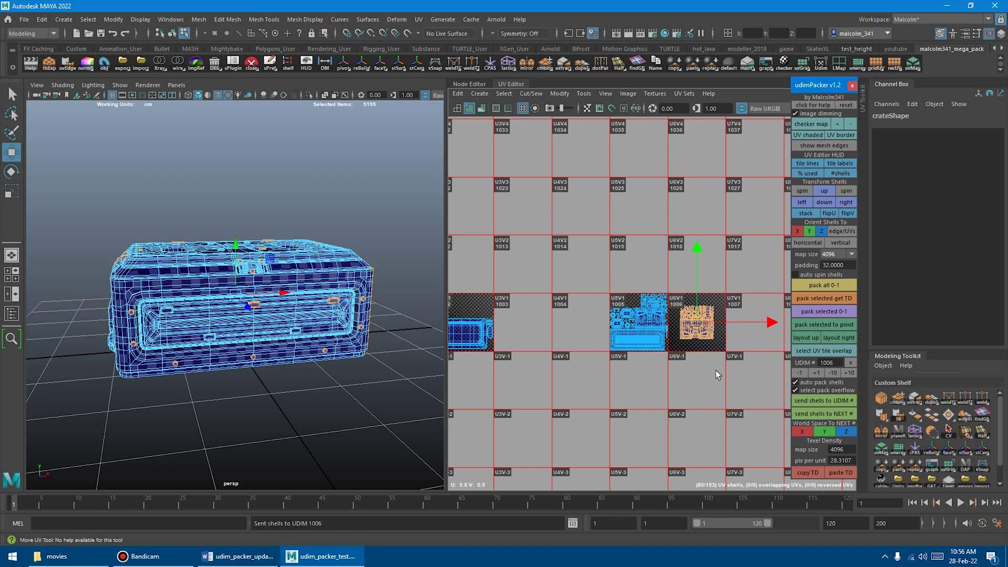
right_click_drag(591, 335, 727, 333, "alt")
middle_click_drag(687, 327, 570, 337, "alt")
right_click_drag(572, 337, 638, 334, "alt")
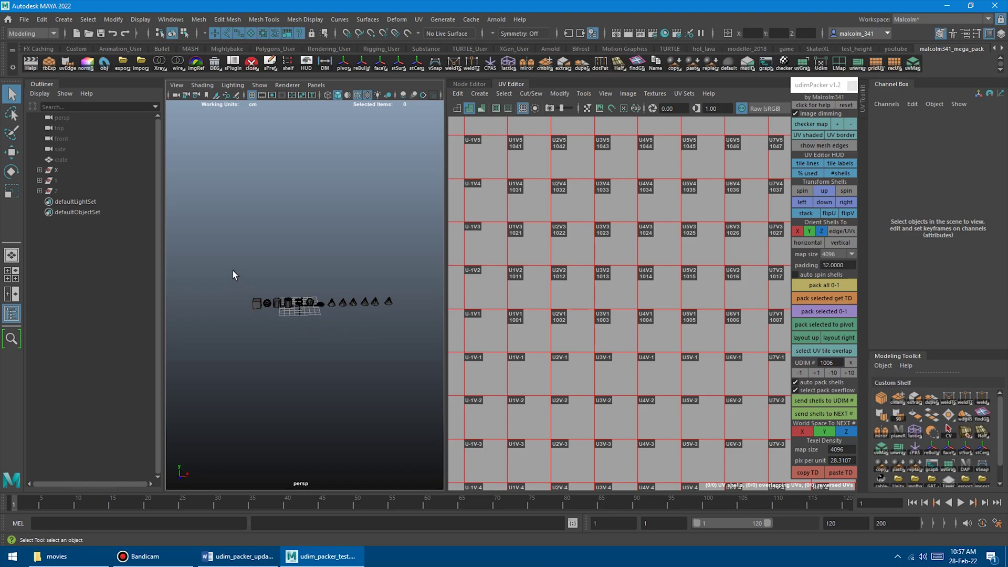
- Select the whole row of primitive objects in the viewport and activate the Move tool
left_click_drag(232, 270, 395, 321)
scroll(282, 314, "up", 3)
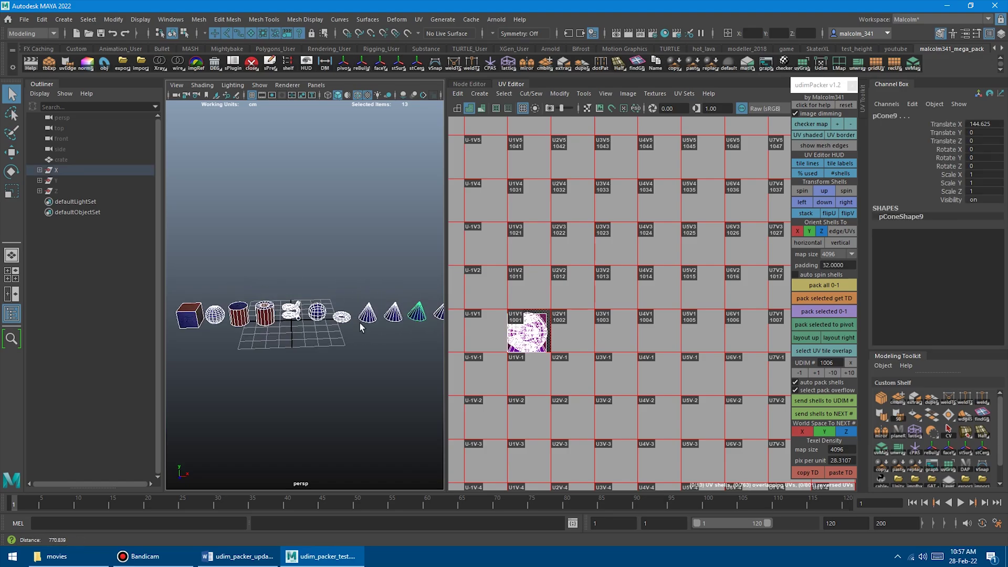
scroll(194, 331, "up", 2)
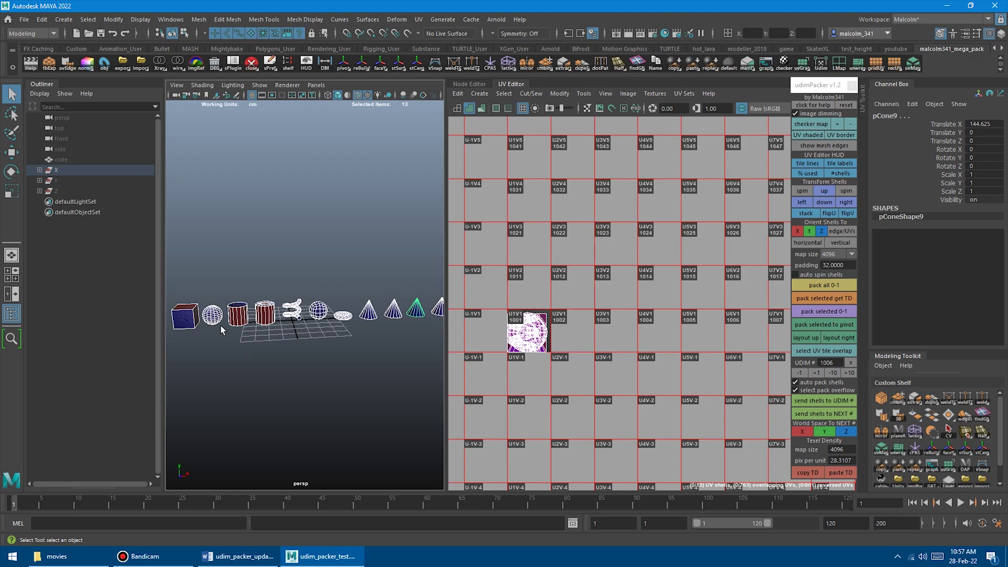
key("w")
scroll(286, 336, "down", 2)
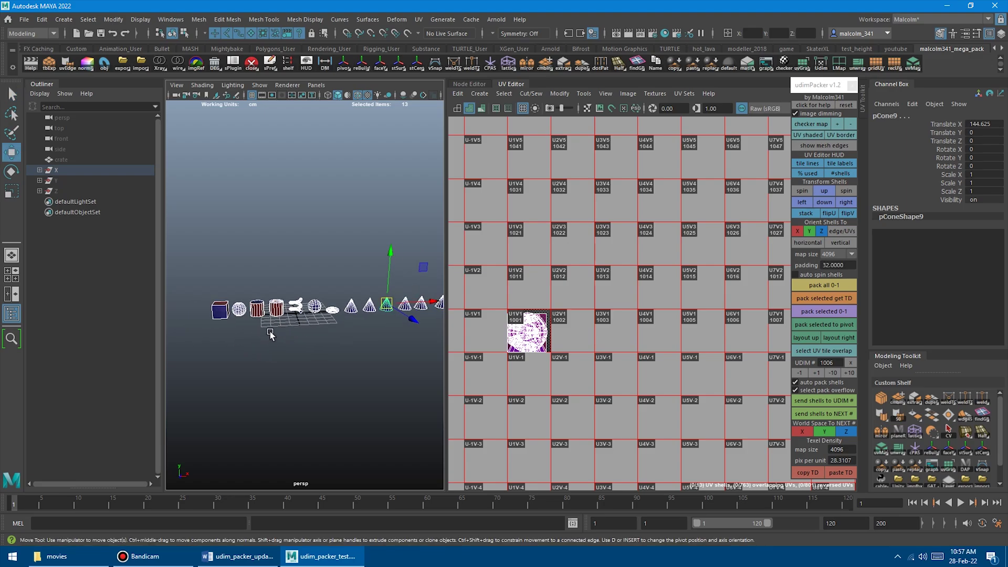
- Send the selected row's shells to successive UDIM tiles in world-space X order, starting at UDIM 1006
middle_click_drag(271, 333, 251, 338, "alt")
left_click_drag(332, 330, 289, 355, "alt")
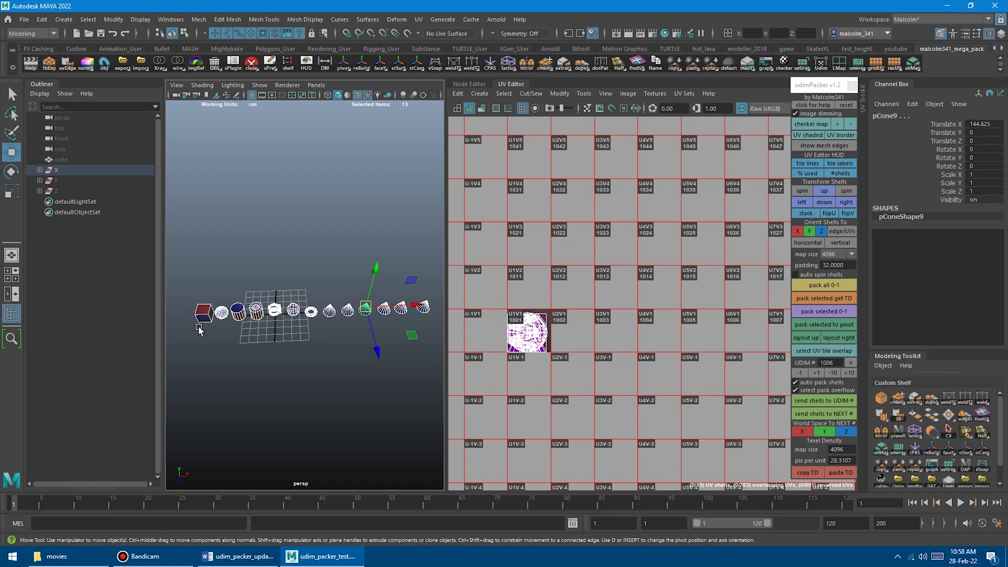
right_click_drag(318, 347, 294, 343, "alt")
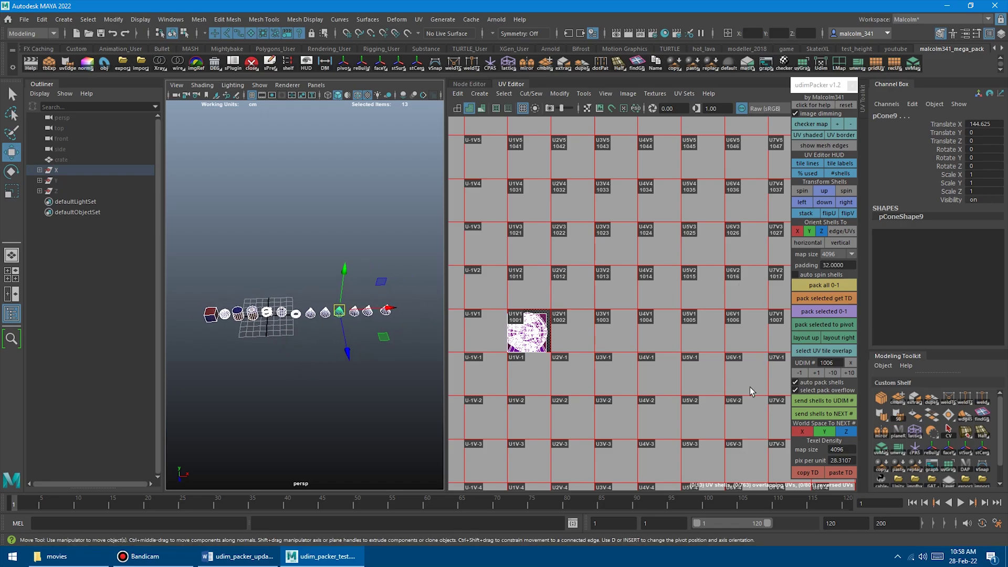
left_click(802, 431)
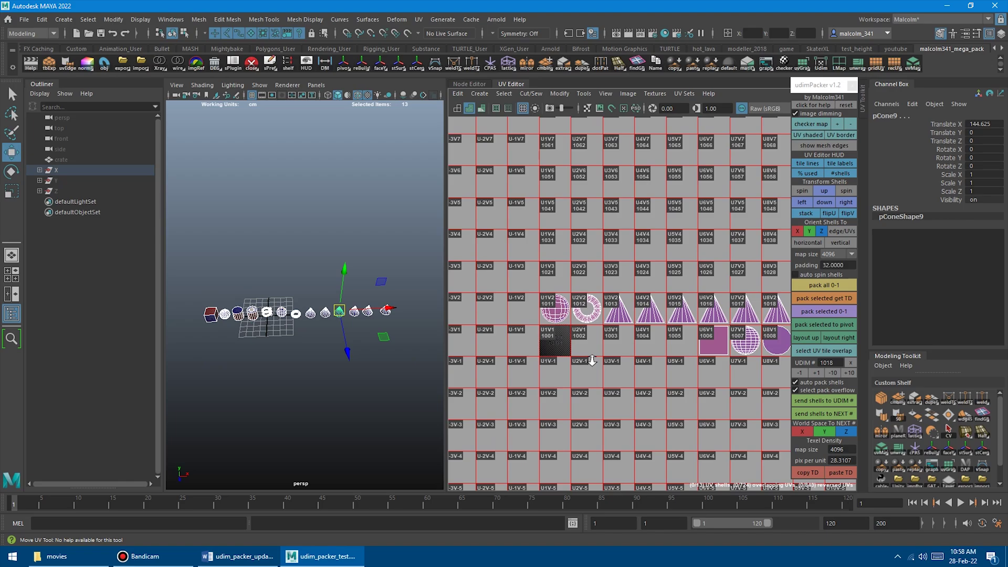
right_click_drag(635, 357, 663, 373, "alt")
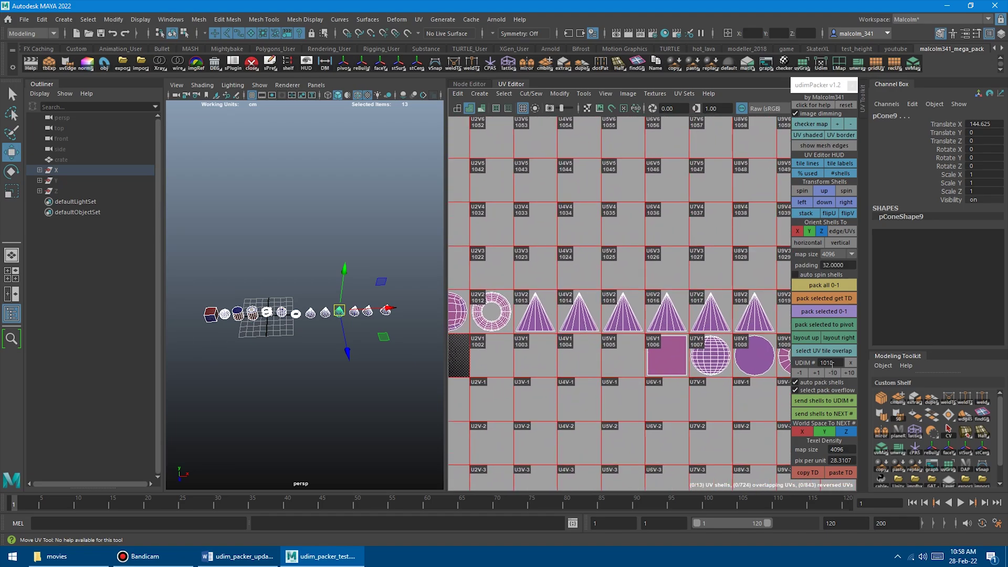
scroll(683, 336, "down", 3)
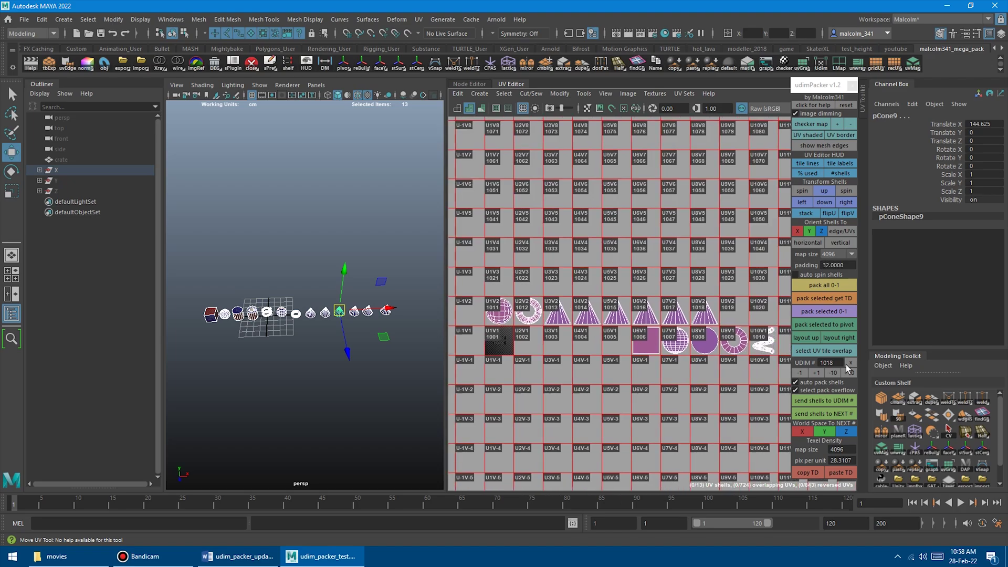
- Reset the UDIM number to 1001 and send the shells to successive tiles in world-space X order, then inspect the tile sequence
left_click(851, 362)
right_click_drag(611, 354, 584, 354, "alt")
middle_click_drag(722, 393, 724, 404, "alt")
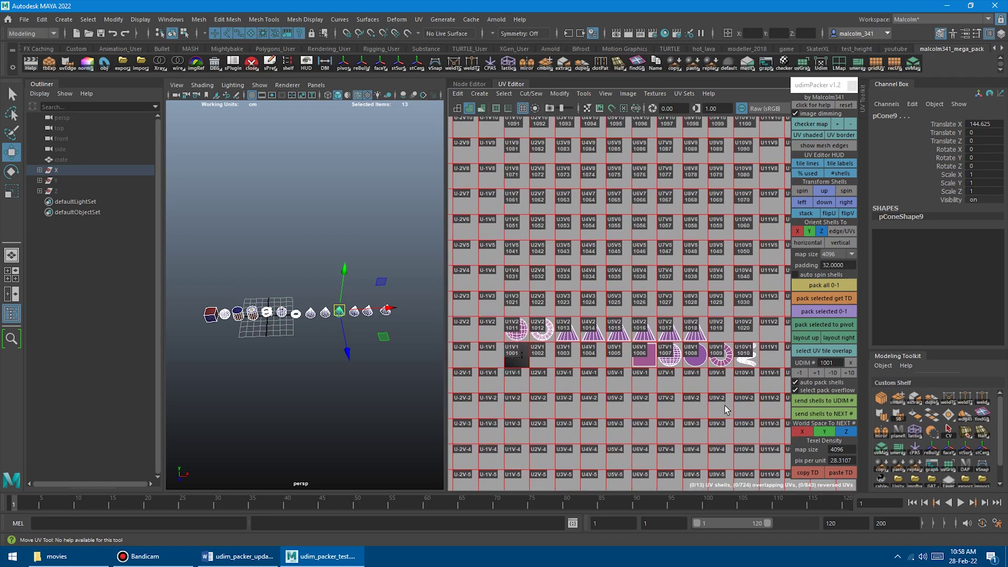
left_click(801, 431)
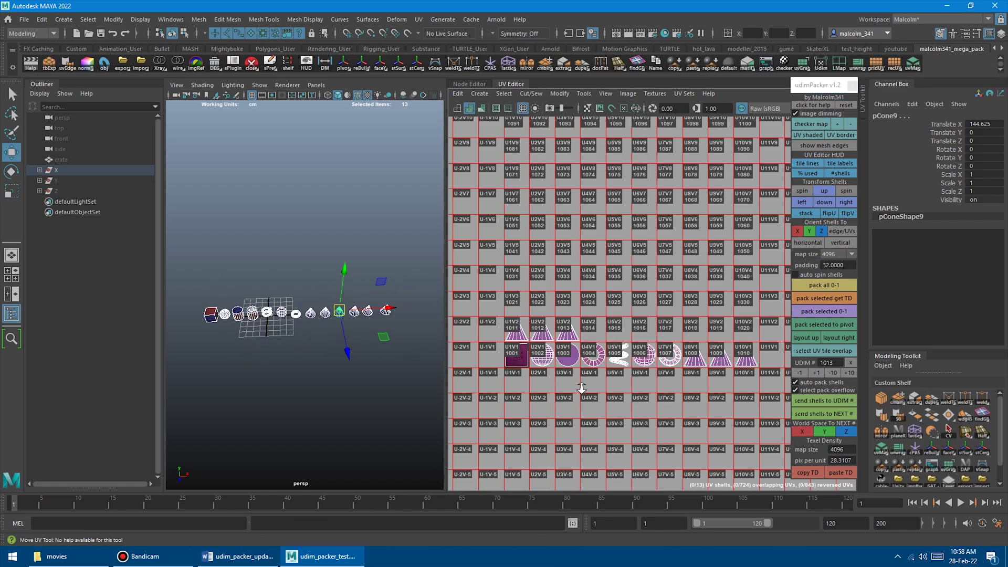
scroll(551, 383, "up", 3)
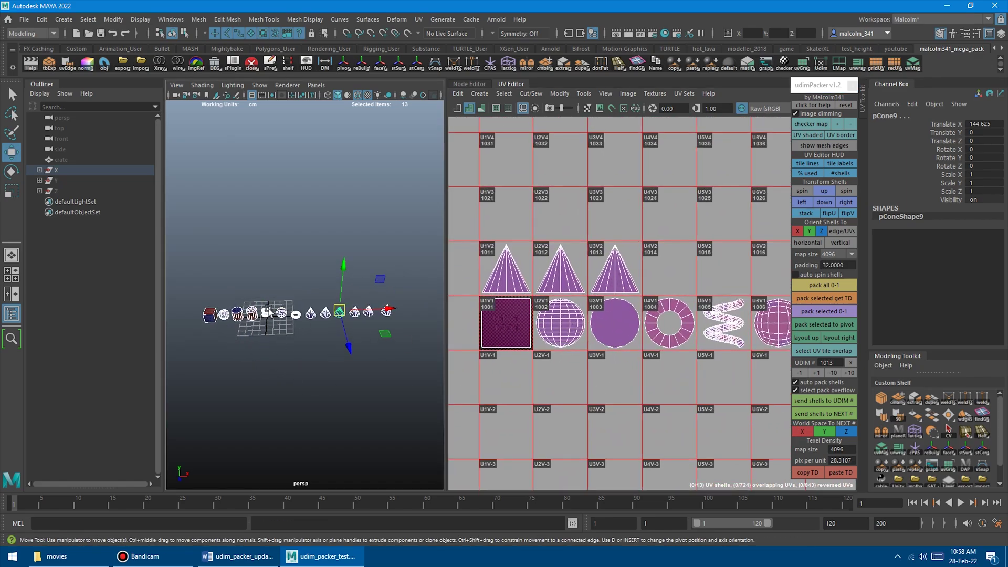
mouse_move(547, 333)
middle_mouse_down("alt")
mouse_move(481, 335)
mouse_move(514, 330)
middle_mouse_up("alt")
middle_click_drag(626, 328, 493, 329, "alt")
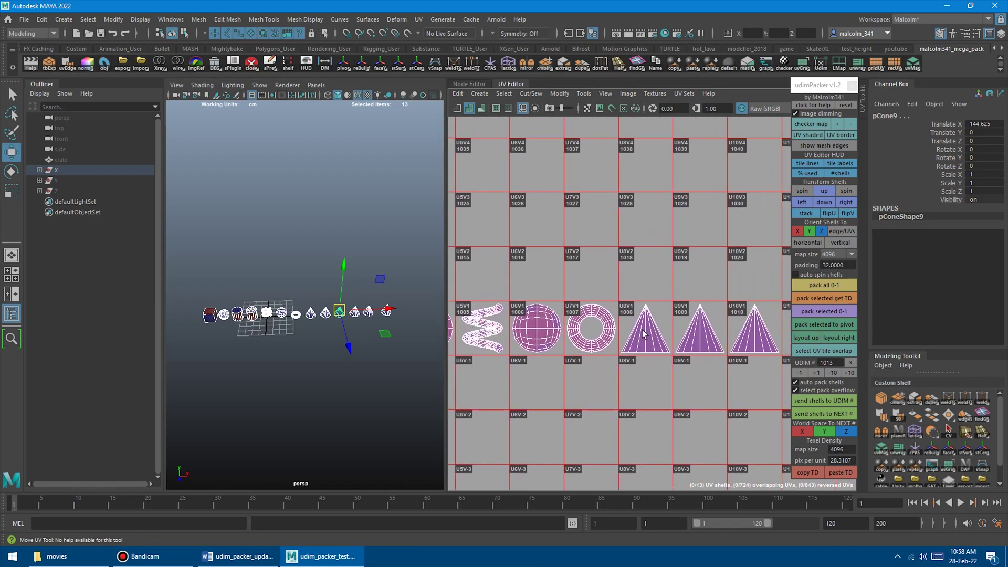
scroll(569, 329, "down", 3)
middle_click_drag(569, 329, 593, 337, "alt")
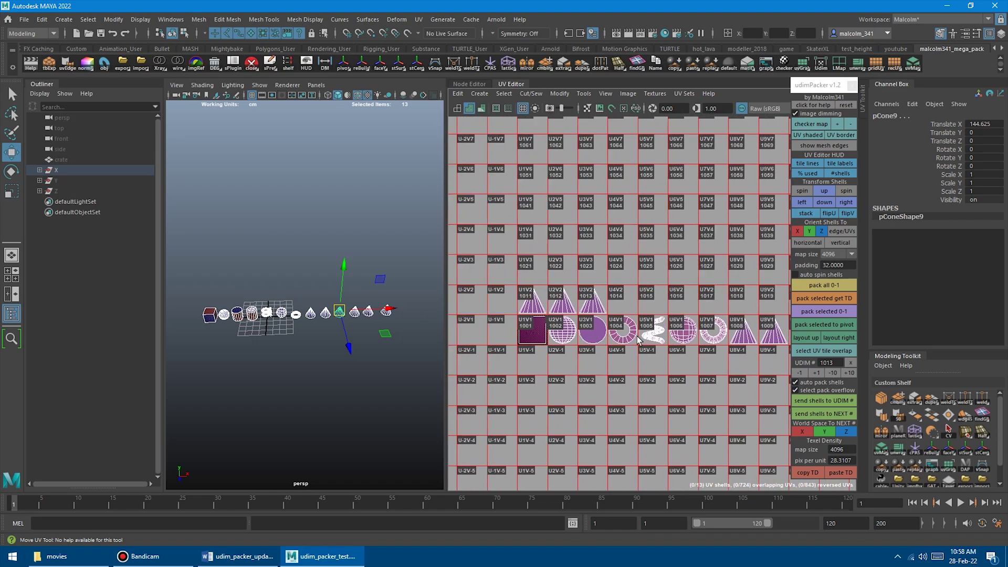
scroll(748, 351, "down", 2)
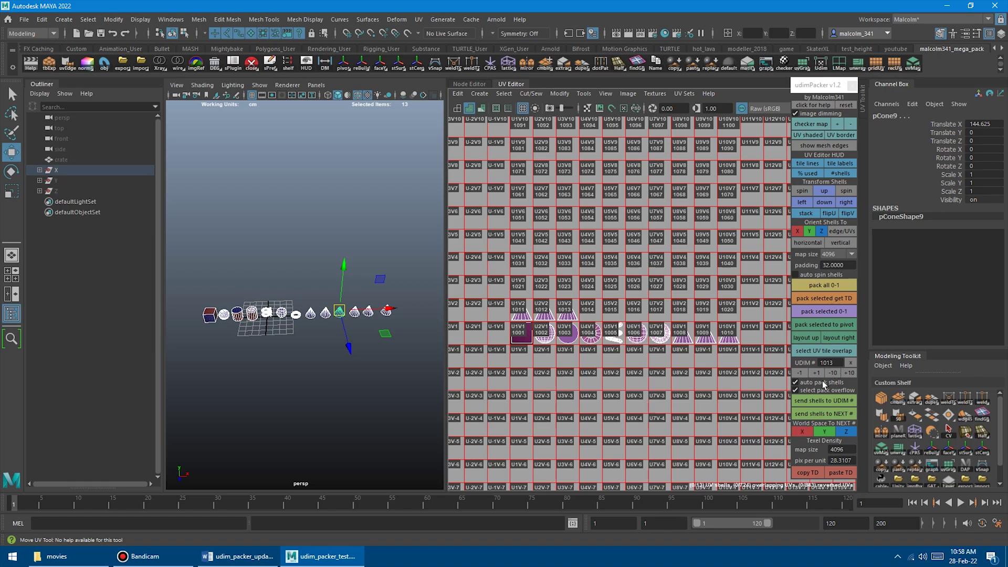
- Send the shells onward in world-space X order twice, then lower the UDIM number to 1034 and send them again
left_click(801, 433)
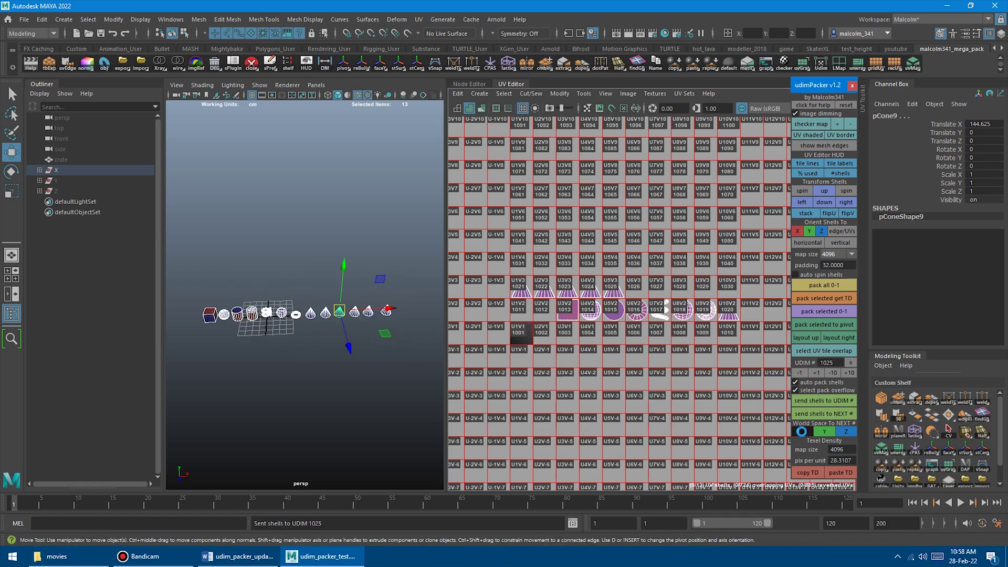
left_click(801, 432)
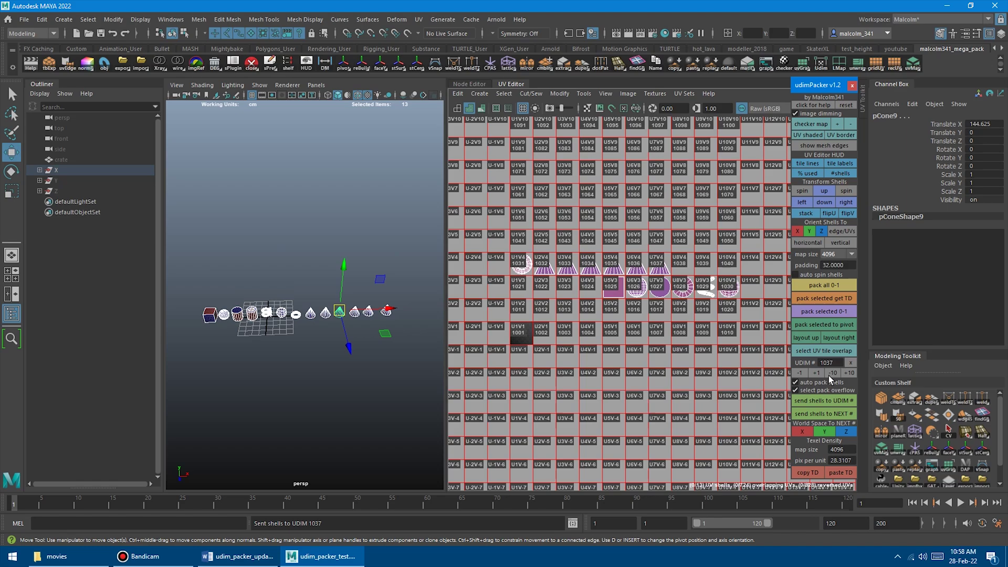
triple_click(800, 373)
left_click(799, 429)
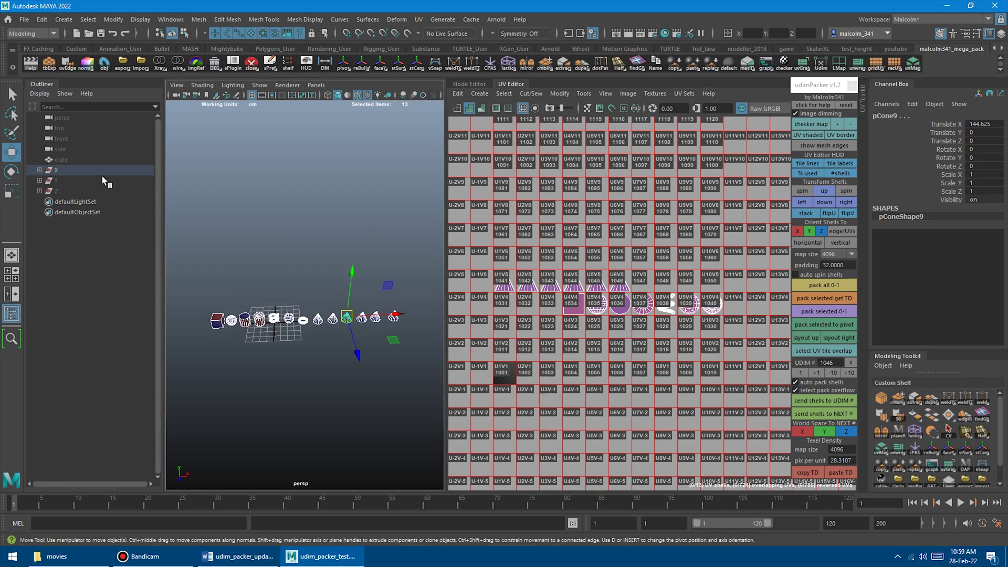
- Hide the X group and show the Y group
left_click(71, 169)
key("ctrl+h")
left_click(71, 181)
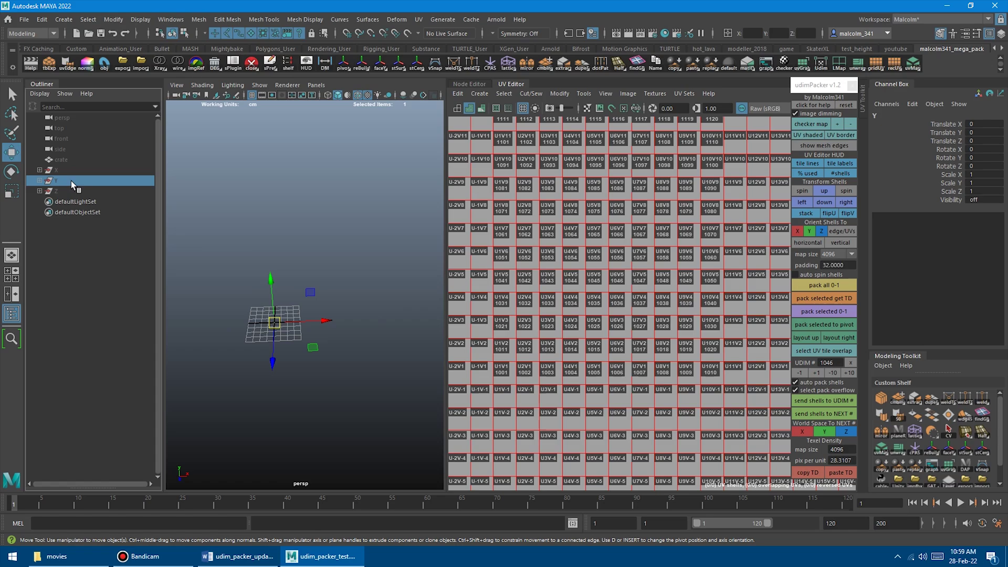
key("shift+h")
- Select the entire vertical column of Y group objects in the viewport
left_click(304, 222)
left_click_drag(304, 223, 272, 214, "alt")
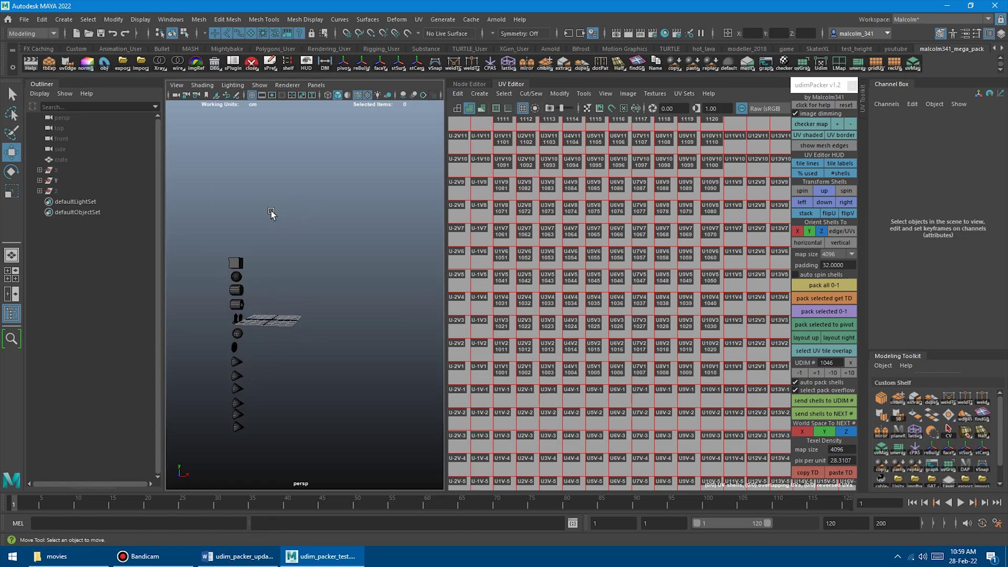
middle_click_drag(273, 214, 322, 223, "alt")
left_click_drag(254, 170, 336, 422)
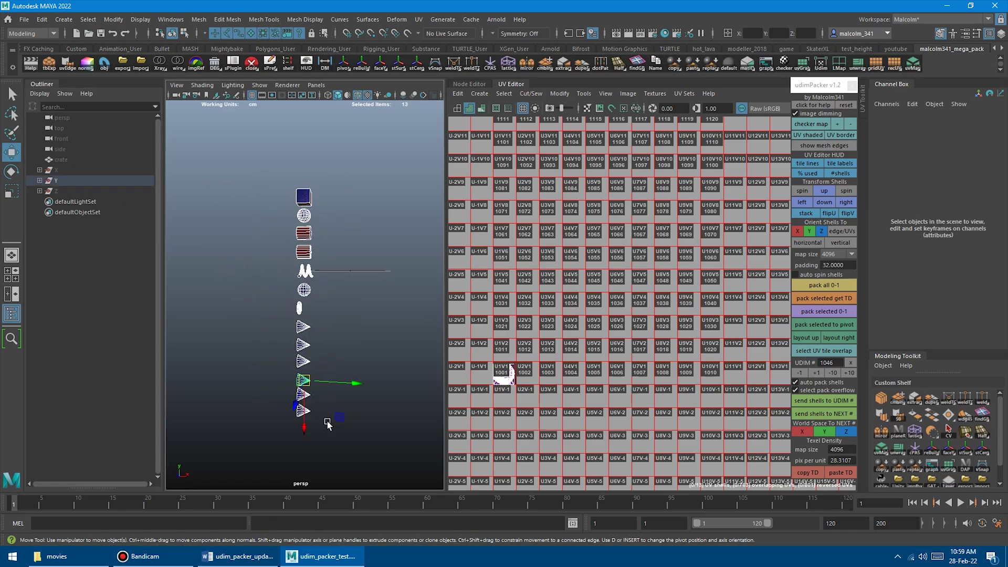
- Send the column's shells to successive UDIM tiles in world-space Y order, starting at UDIM 1046
left_click_drag(361, 309, 348, 308, "alt")
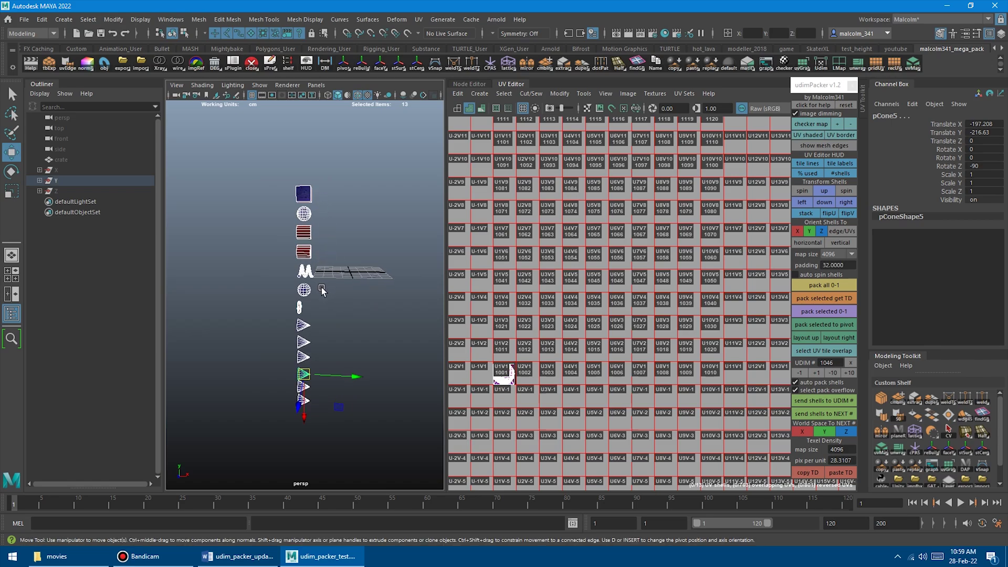
left_click_drag(370, 292, 330, 265, "alt")
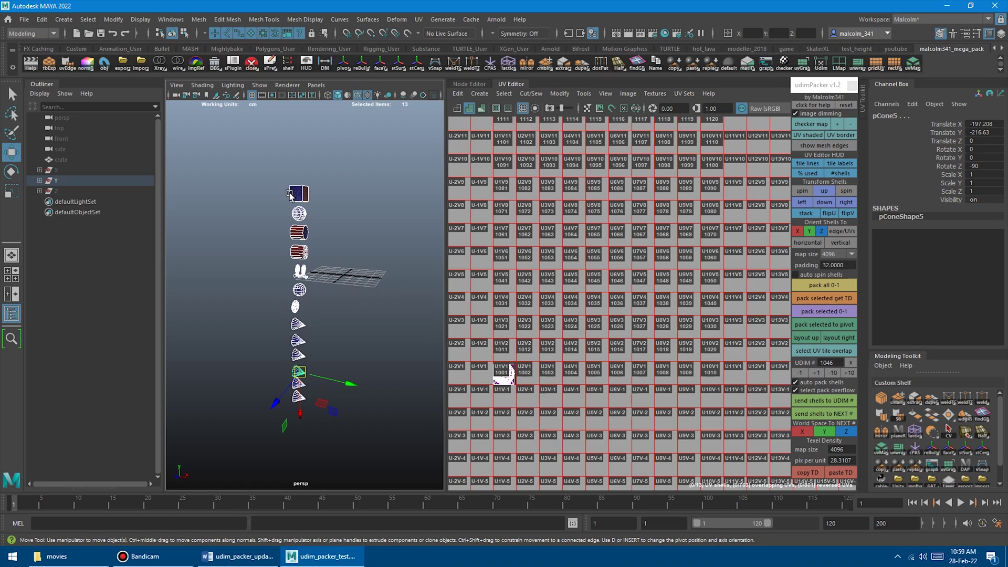
middle_click_drag(508, 367, 529, 347, "alt")
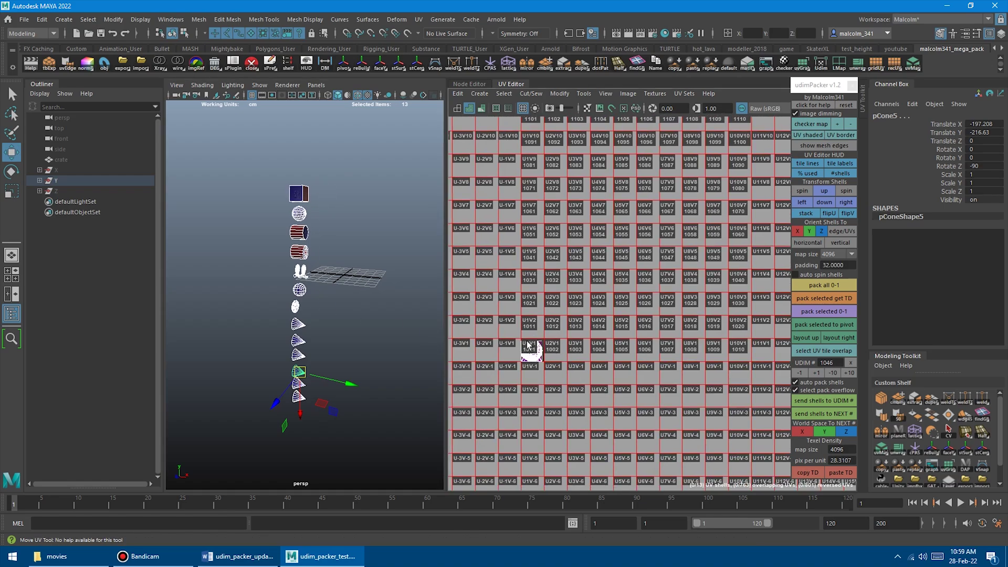
right_click_drag(559, 363, 601, 357, "alt")
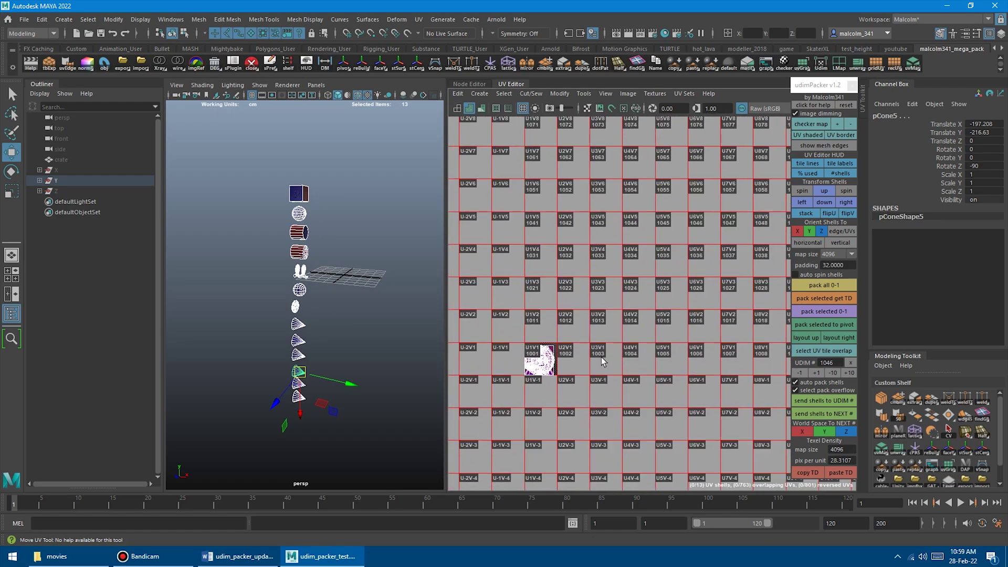
left_click(824, 431)
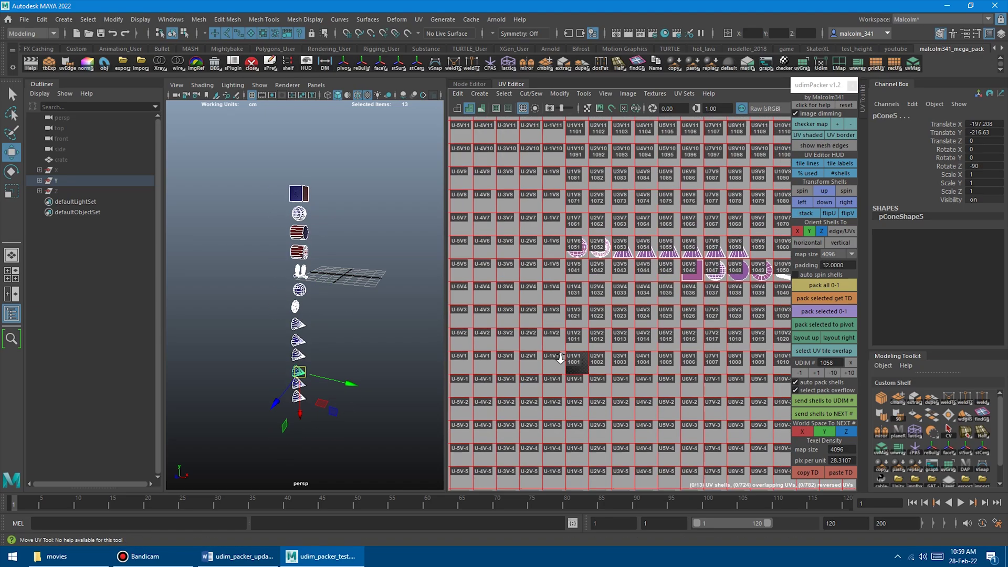
- Reset the UDIM number to 1001 and send the column's shells in world-space Y order, repeating until the UDIM number reaches 1049
left_click(850, 363)
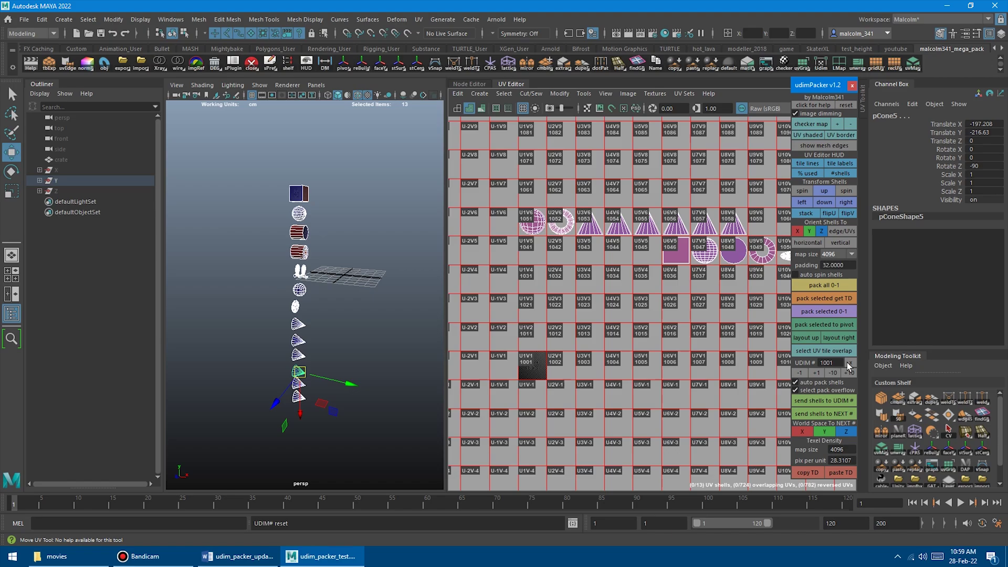
left_click(825, 431)
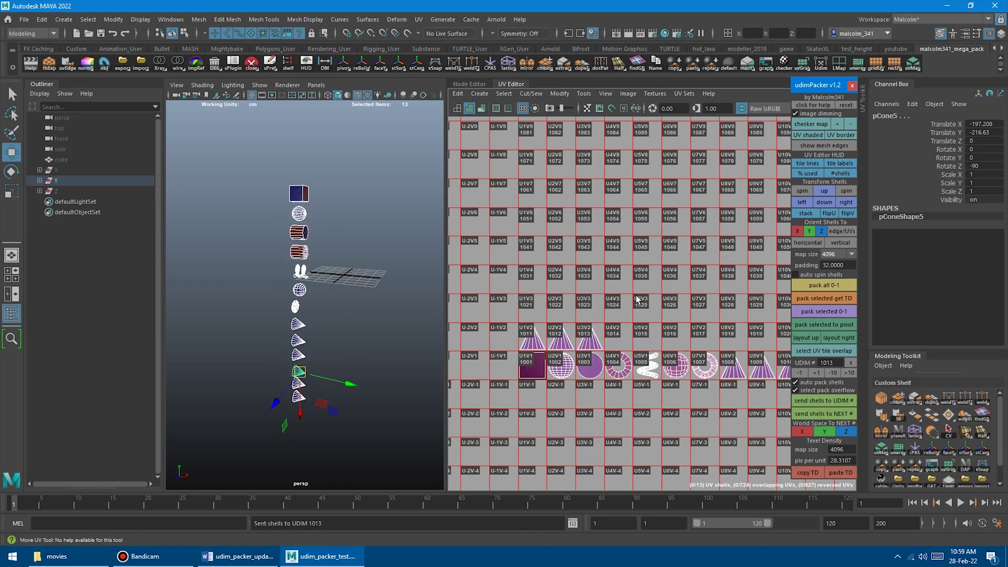
scroll(604, 315, "down", 3)
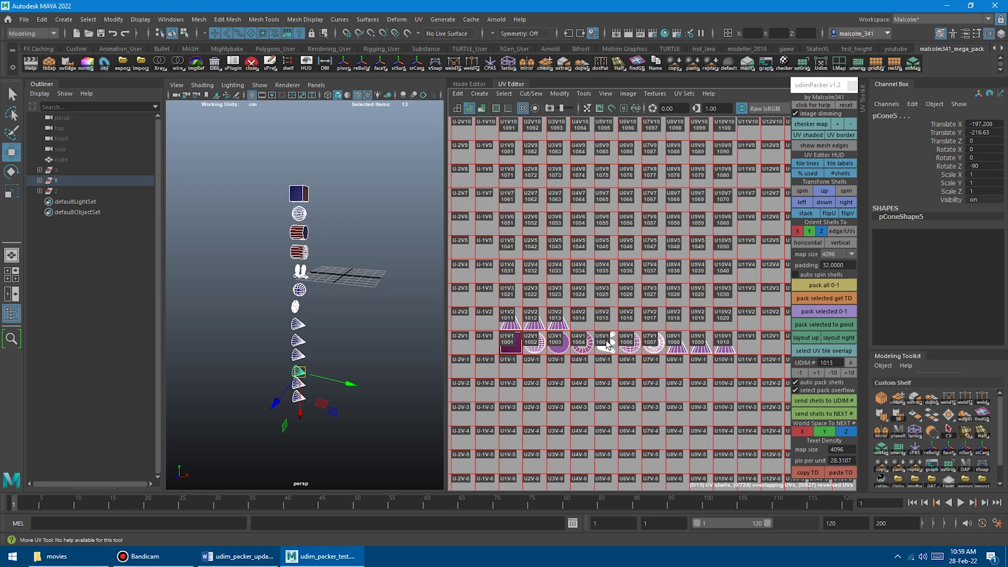
scroll(651, 359, "up", 3)
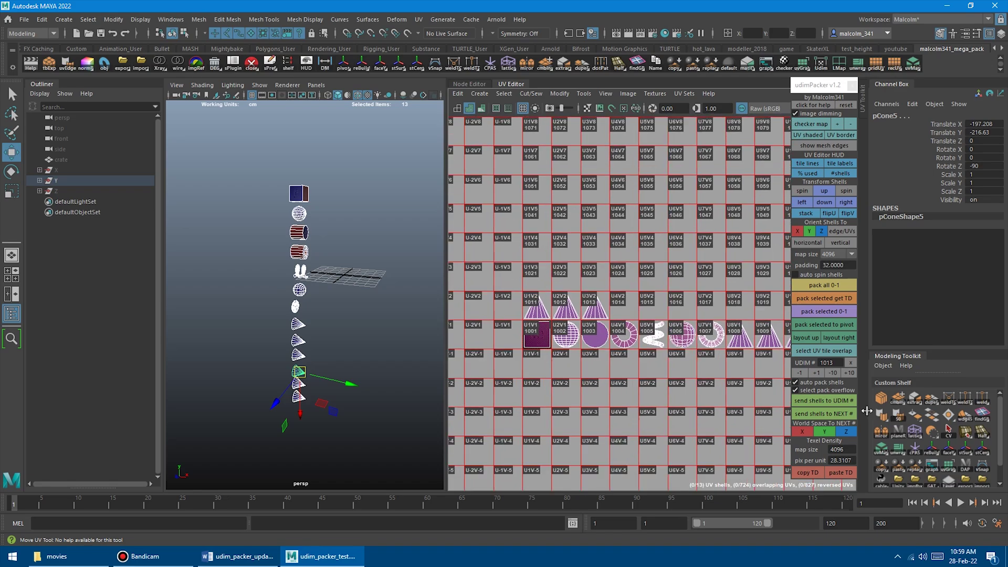
left_click(824, 432)
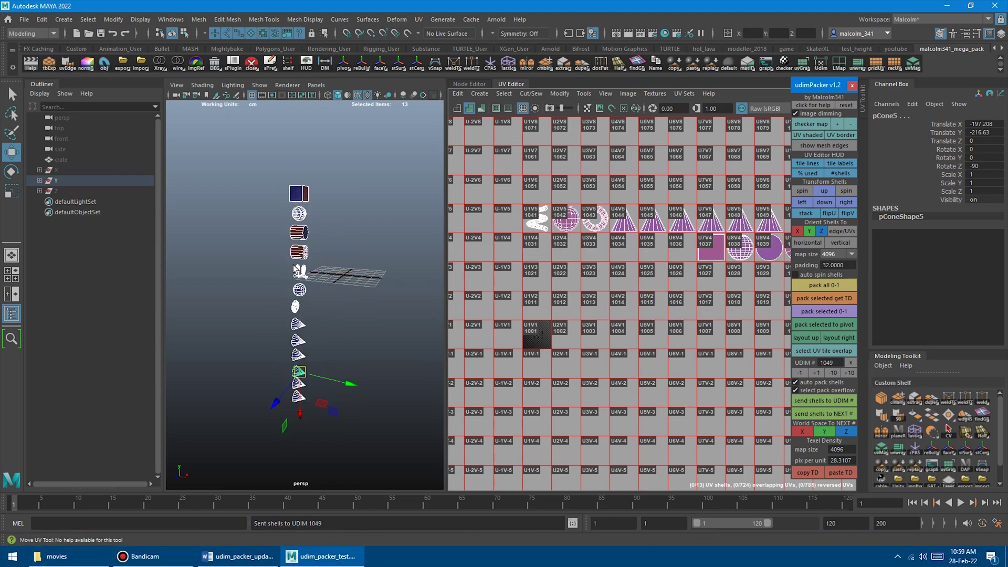
- Hide the Y group and show the Z group
left_click(98, 180)
key("ctrl+h")
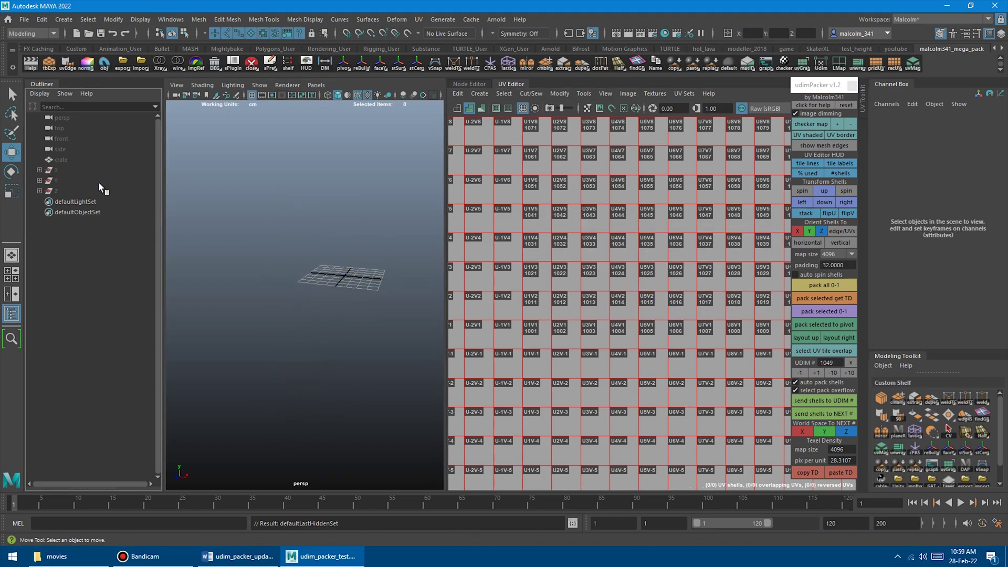
left_click(100, 191)
key("shift+h")
- Check the cube and helix in the Z row individually, then select all of the row's objects
left_click(301, 340)
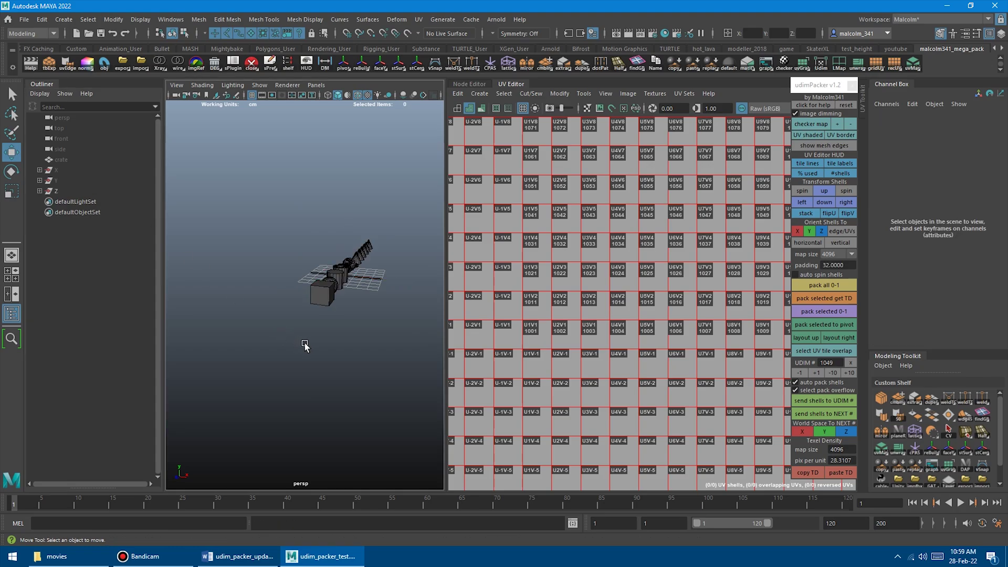
left_click_drag(356, 344, 333, 337, "alt")
left_click(230, 329)
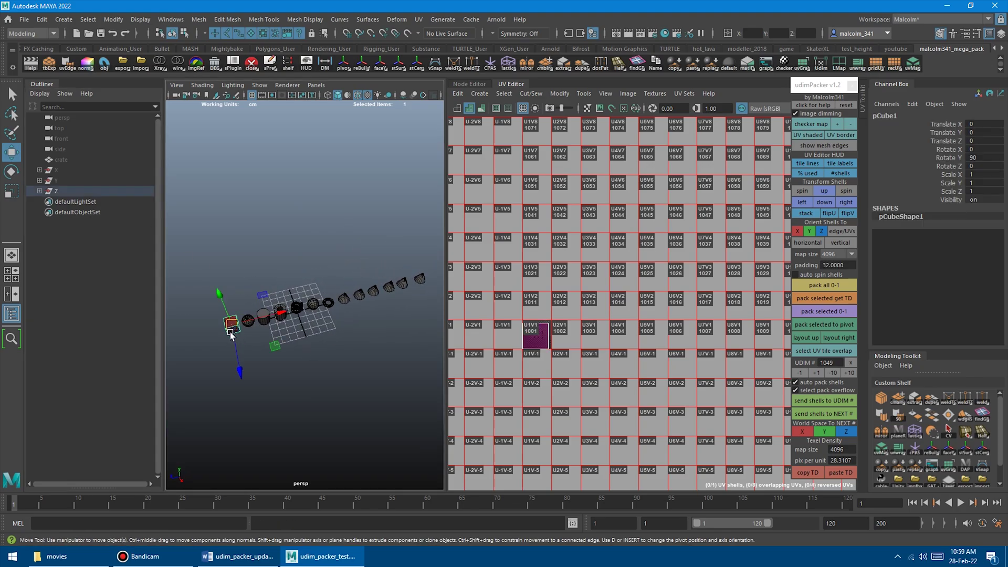
left_click(297, 307)
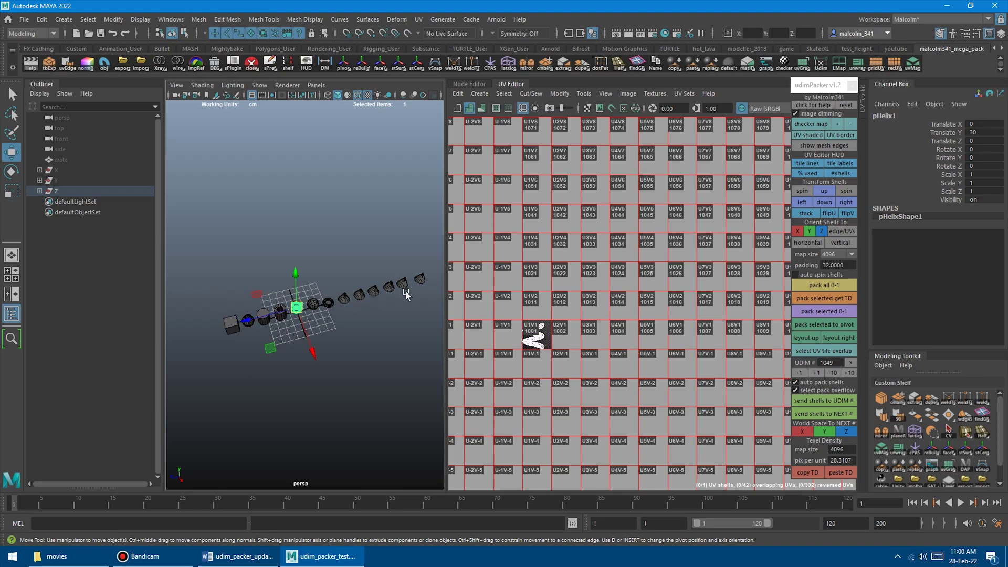
left_click_drag(348, 332, 376, 304, "alt")
key("ctrl+shift+a")
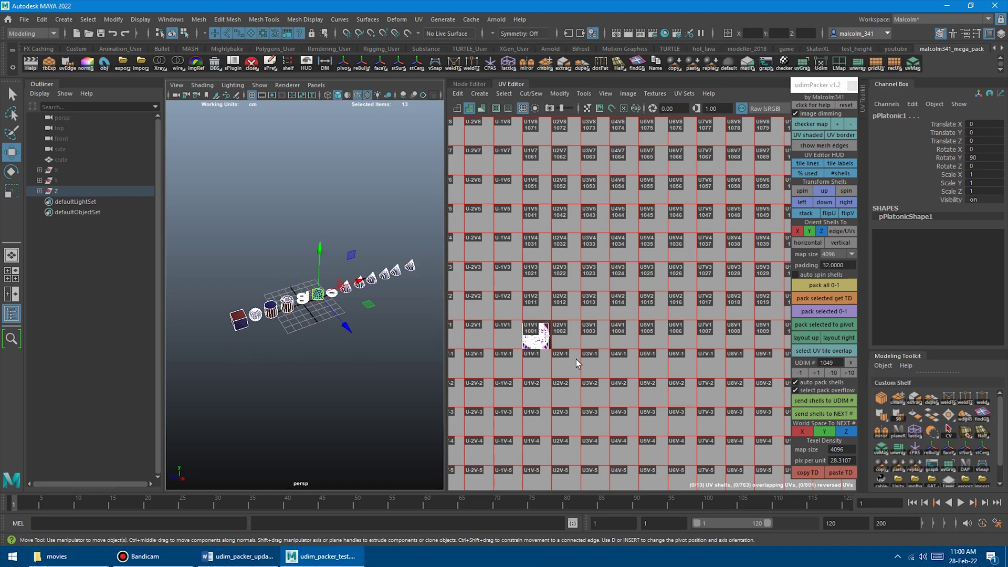
- Reset the UDIM number to 1001 and send the Z row's shells to successive tiles in world-space Z order
left_click(851, 363)
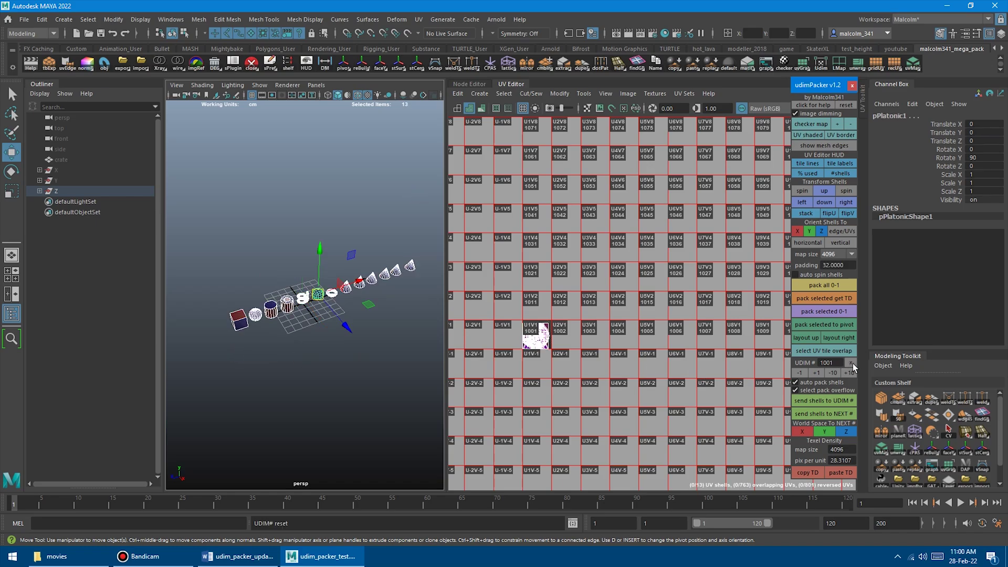
left_click(848, 434)
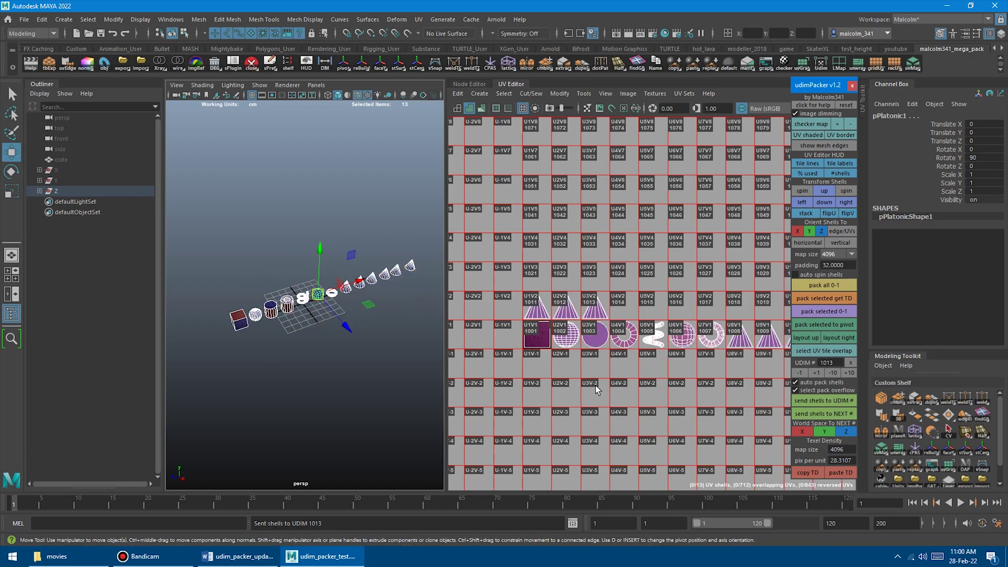
middle_click_drag(612, 365, 563, 371, "alt")
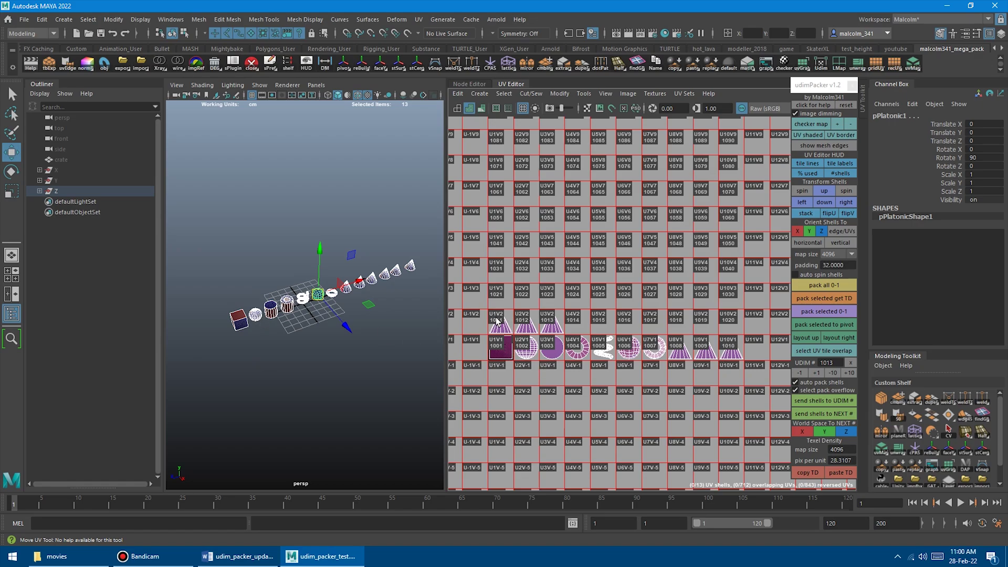
left_click_drag(296, 398, 339, 384, "alt")
scroll(328, 391, "up", 5)
scroll(361, 386, "down", 5)
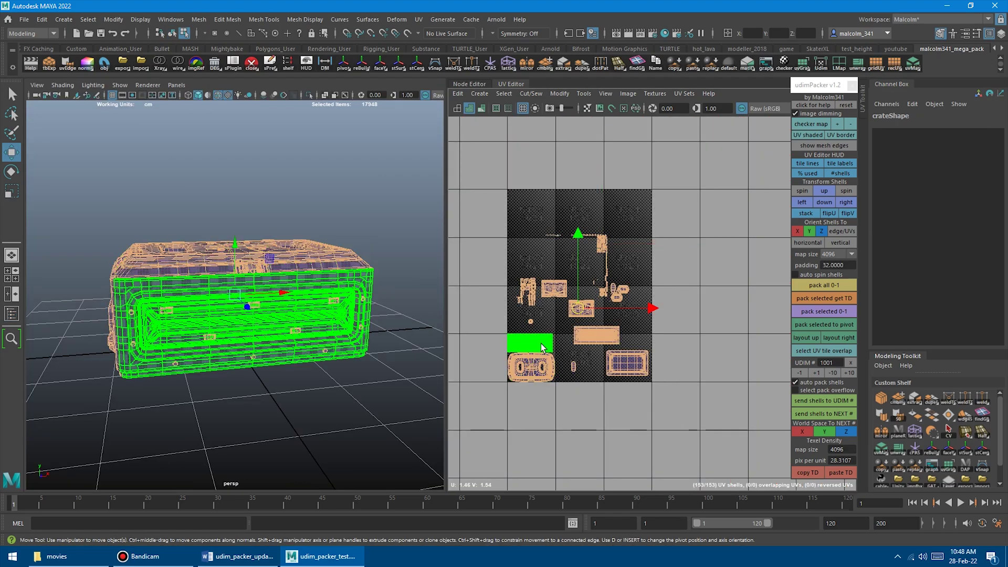
- Select the crate's UV shells that overlap tile borders and send them to the next UDIM tiles, up to 1003
left_click(824, 351)
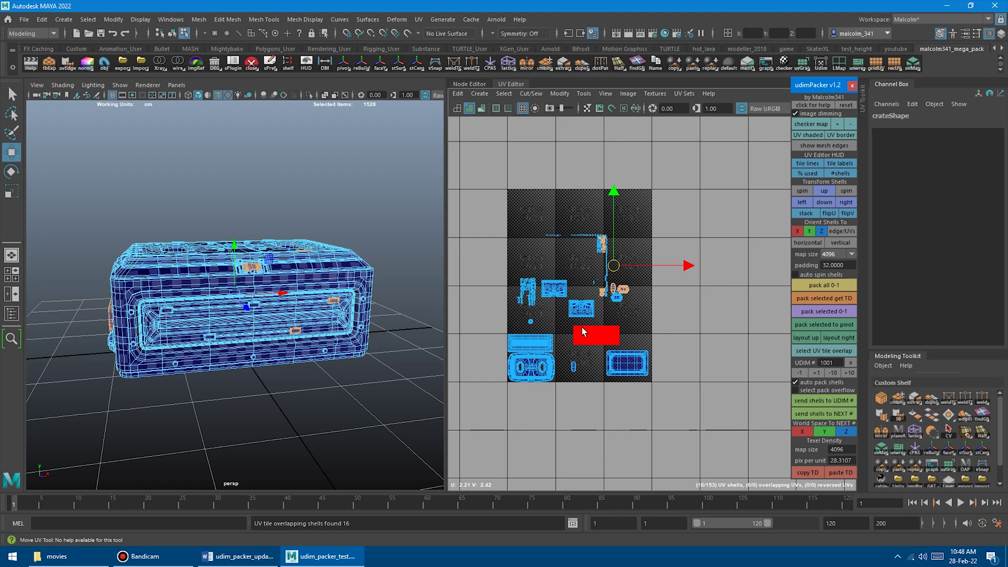
left_click(820, 414)
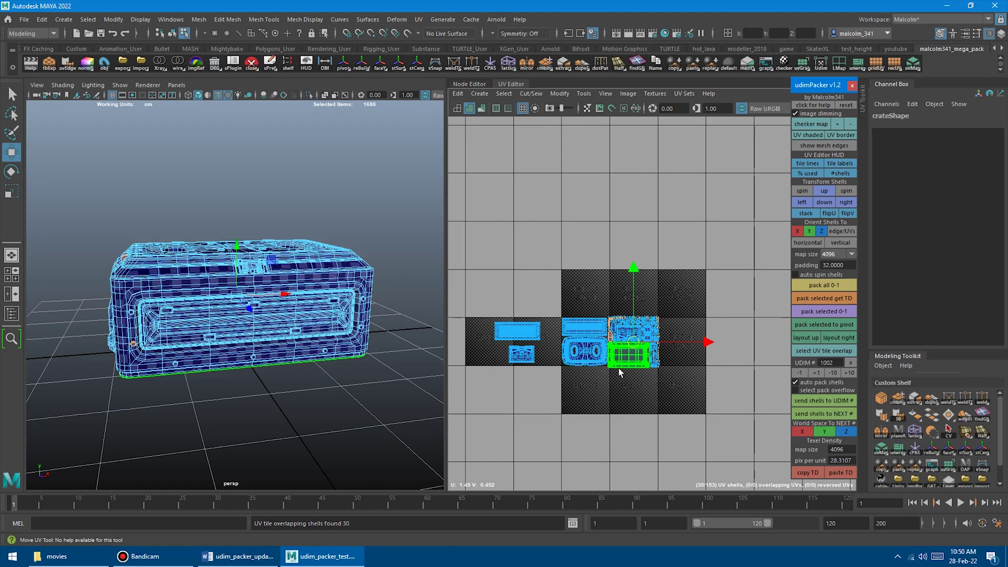
middle_click_drag(619, 367, 588, 338, "alt")
right_click_drag(588, 337, 620, 365, "alt")
left_click(807, 414)
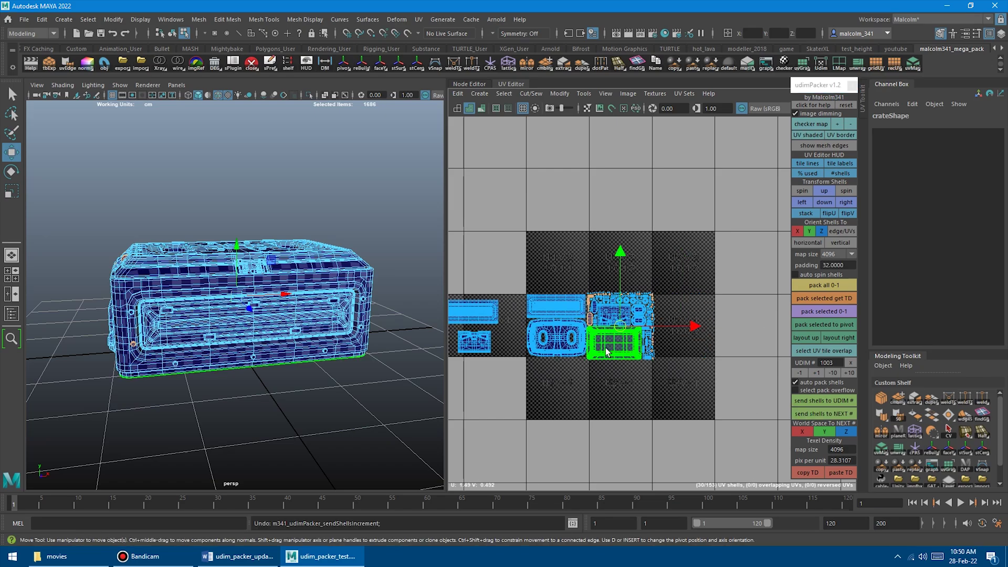
- Send the crate's selected overflow shells to the successive UDIM tiles 1003, 1004 and 1005
middle_click_drag(593, 321, 553, 273)
left_click_drag(674, 272, 595, 371)
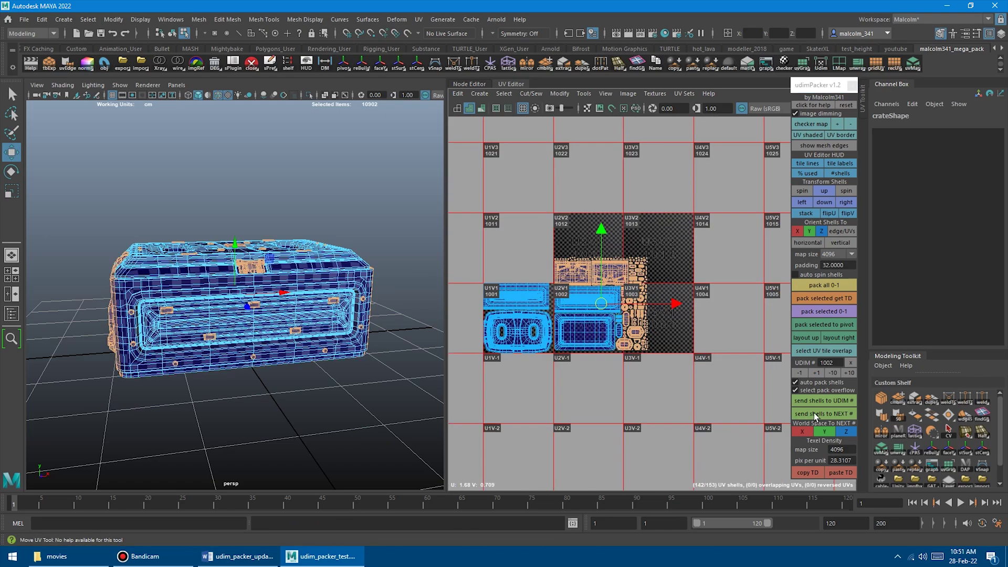
left_click(814, 413)
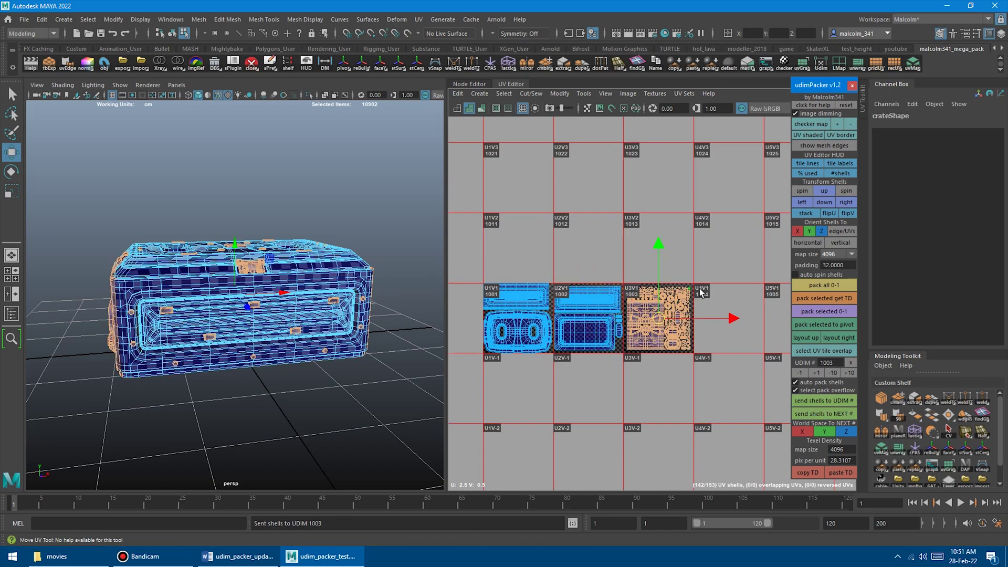
left_click(812, 412)
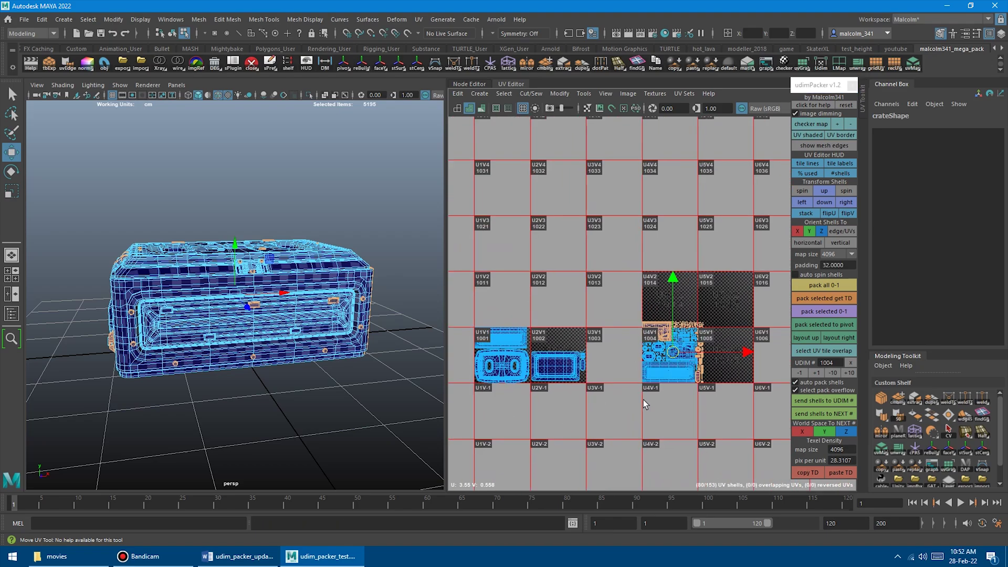
middle_click_drag(565, 281, 506, 280, "alt")
left_click_drag(518, 250, 625, 360)
left_click(814, 413)
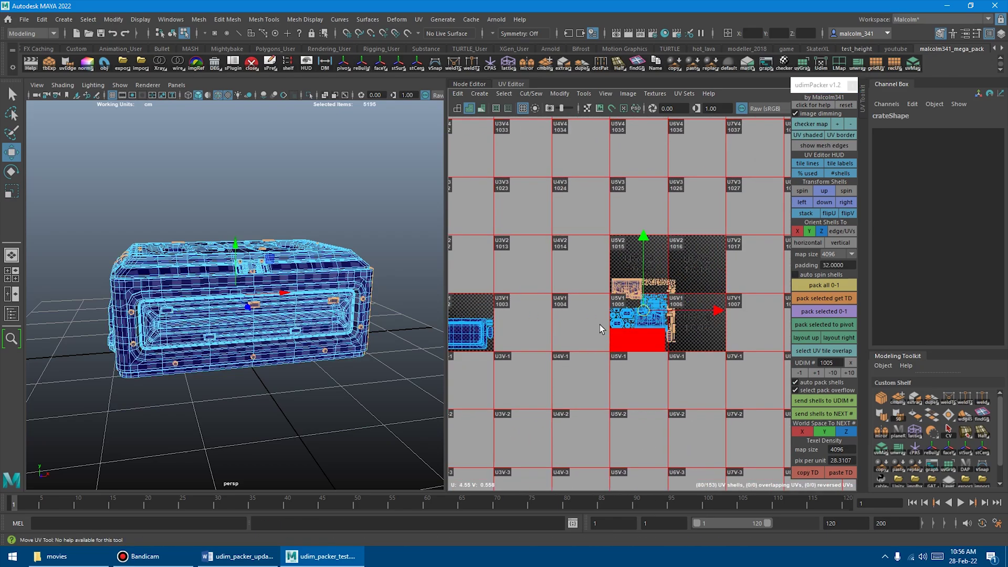